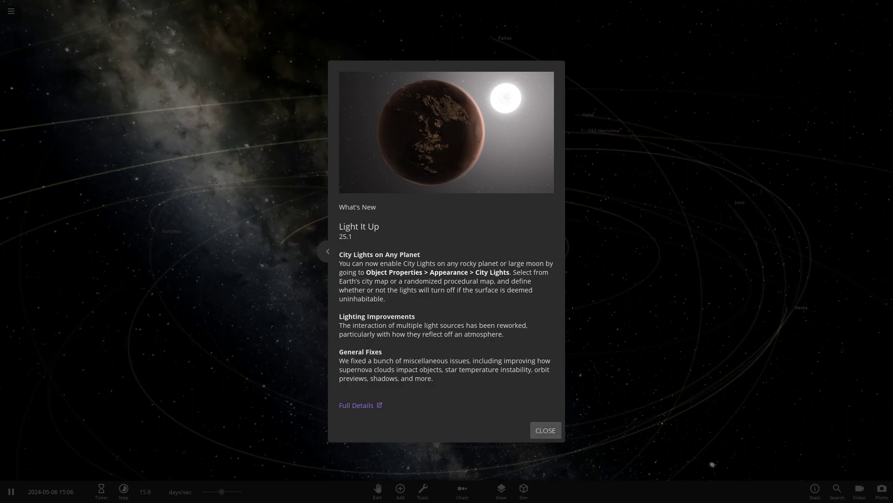
# Dismiss the What's New notice, focus on Pluto and open its full properties
pyautogui.click(545, 430)
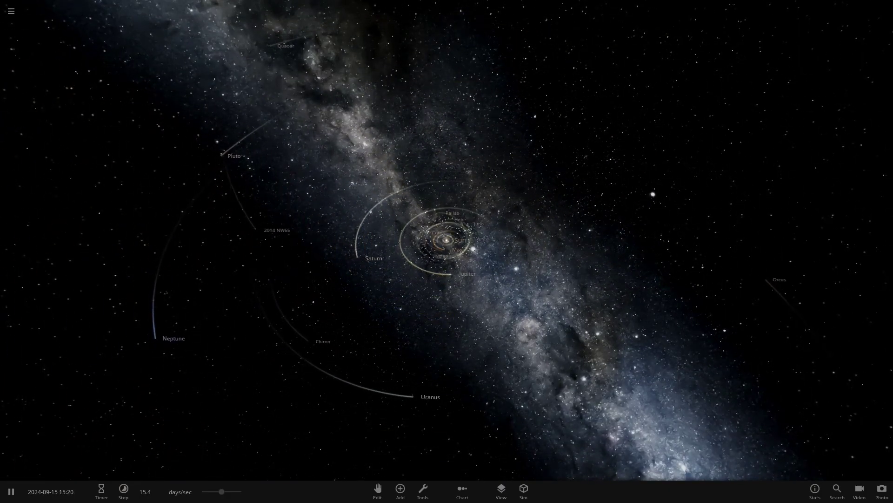
pyautogui.scroll(-4, 446, 240)
pyautogui.doubleClick(318, 191)
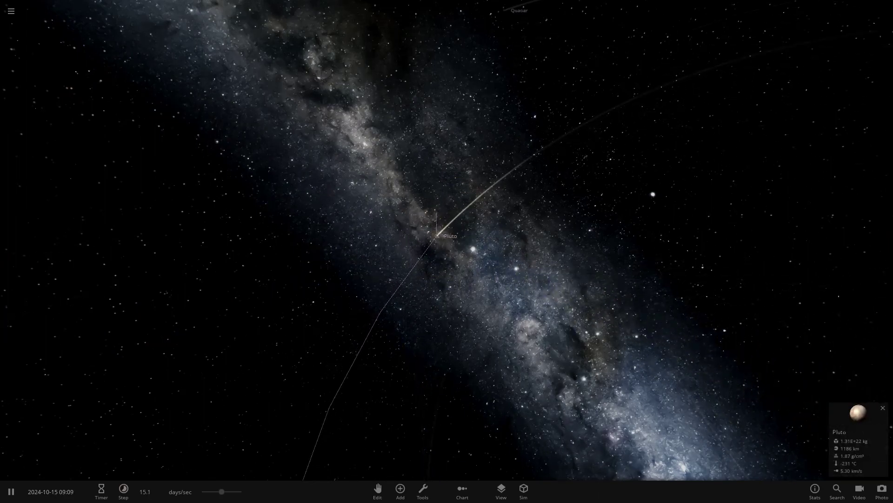
pyautogui.click(859, 419)
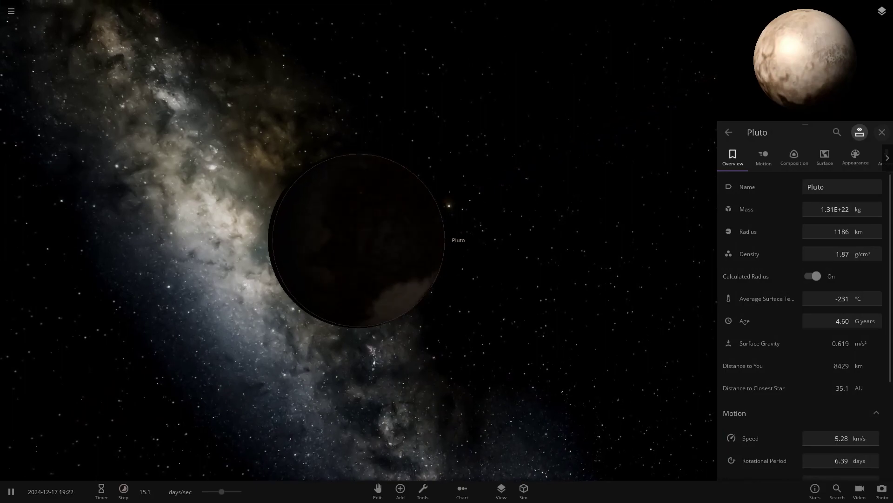
# Slow and pause the simulation, and turn on City Lights for Pluto
pyautogui.moveTo(222, 491); pyautogui.dragTo(202, 491)
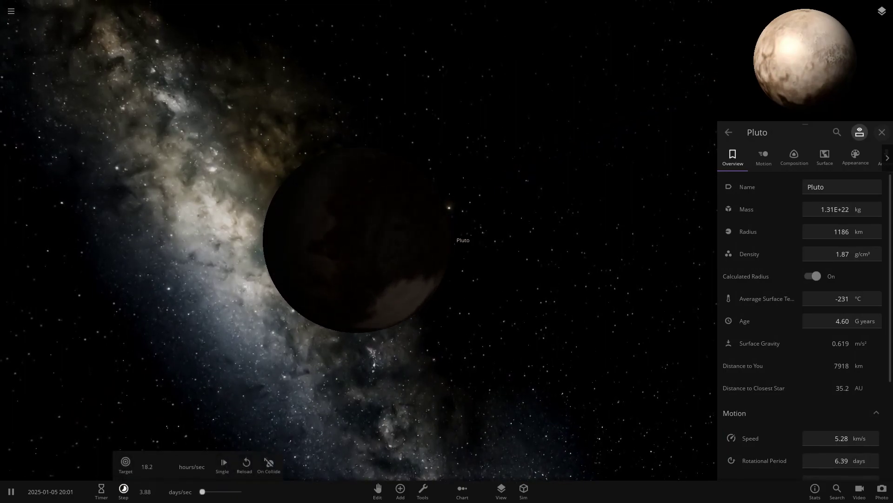
pyautogui.click(855, 157)
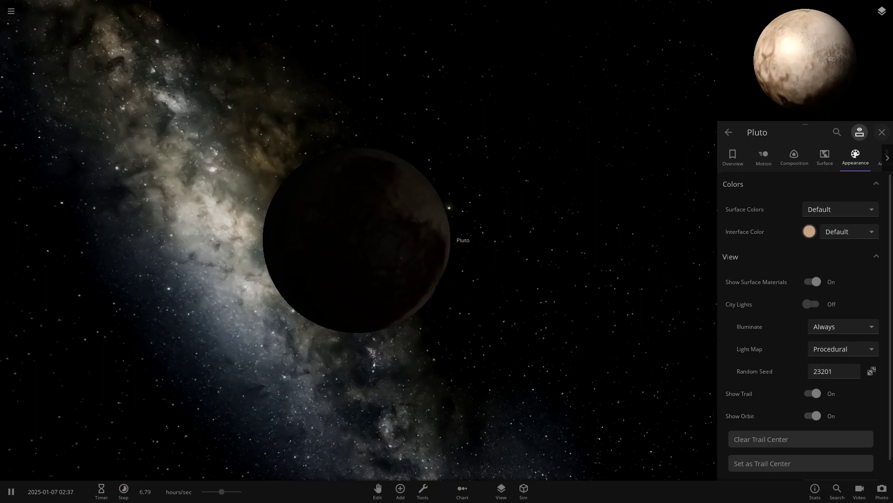
pyautogui.press('space')
pyautogui.click(811, 304)
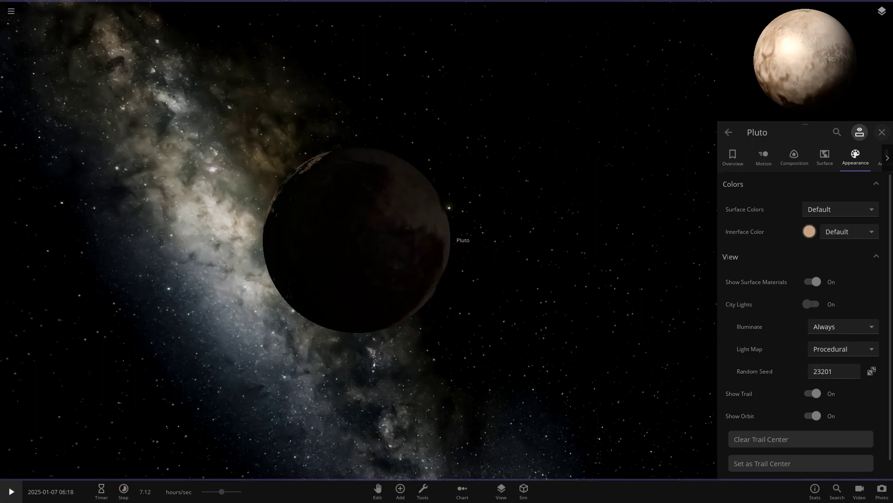
pyautogui.moveTo(298, 265); pyautogui.dragTo(535, 270)
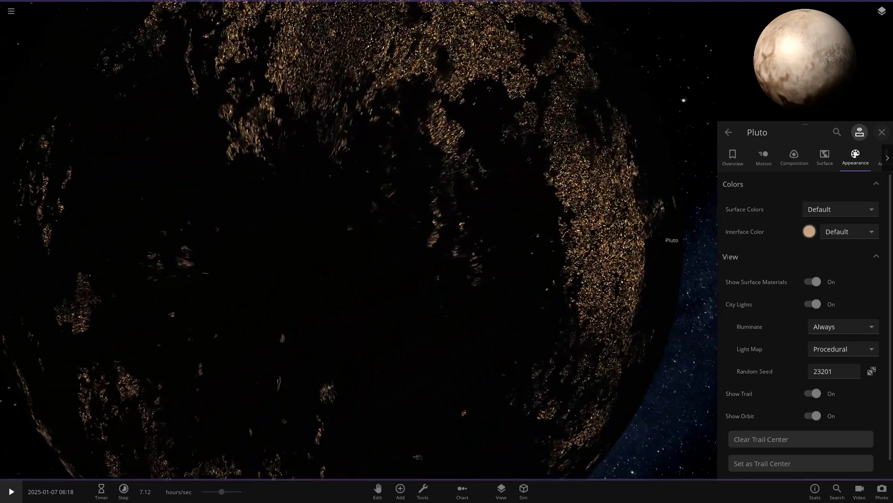
# Try the Earth light map for Pluto's city lights and switch back to Procedural
pyautogui.click(843, 349)
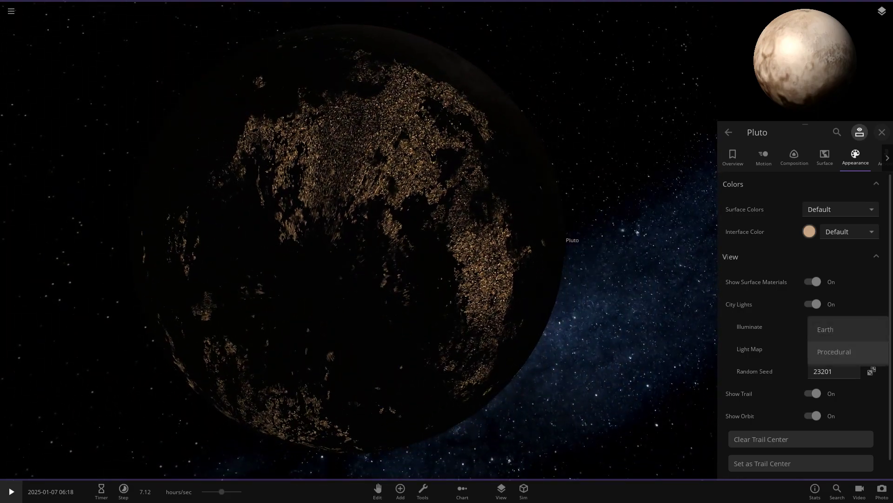
pyautogui.click(843, 329)
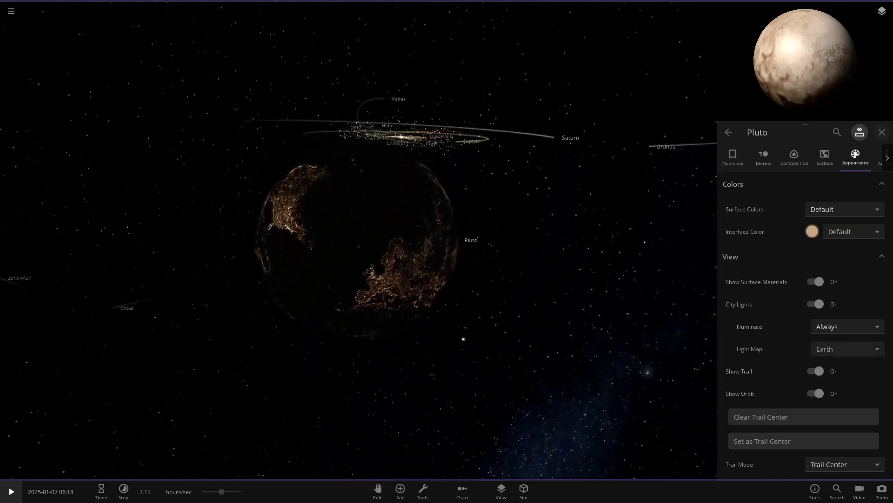
pyautogui.click(847, 349)
pyautogui.click(836, 373)
pyautogui.scroll(5, 357, 240)
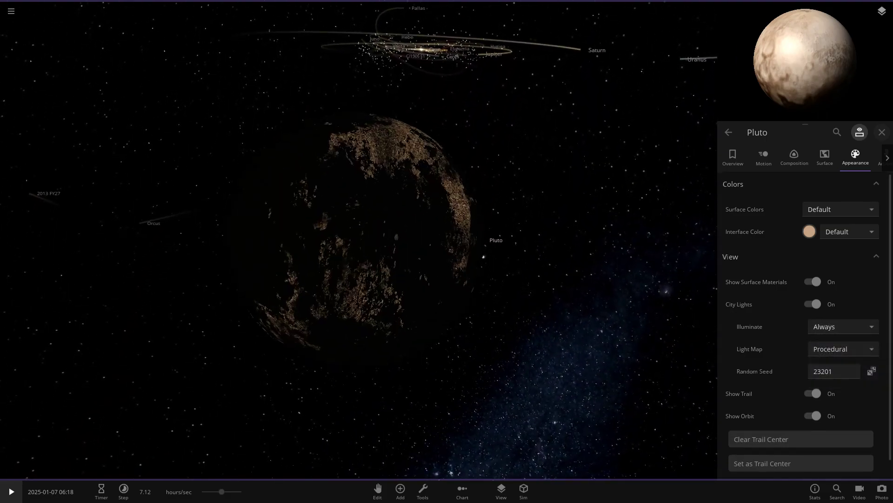
# Set the random seed of Pluto's procedural city lights to 3652
pyautogui.moveTo(357, 252); pyautogui.dragTo(419, 233)
pyautogui.scroll(-3, 357, 240)
pyautogui.click(834, 371)
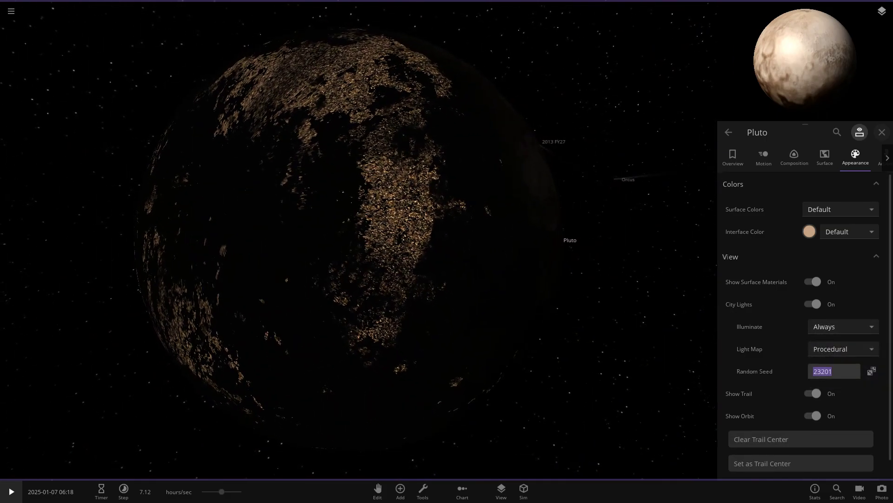
pyautogui.write('25')
pyautogui.press('Return')
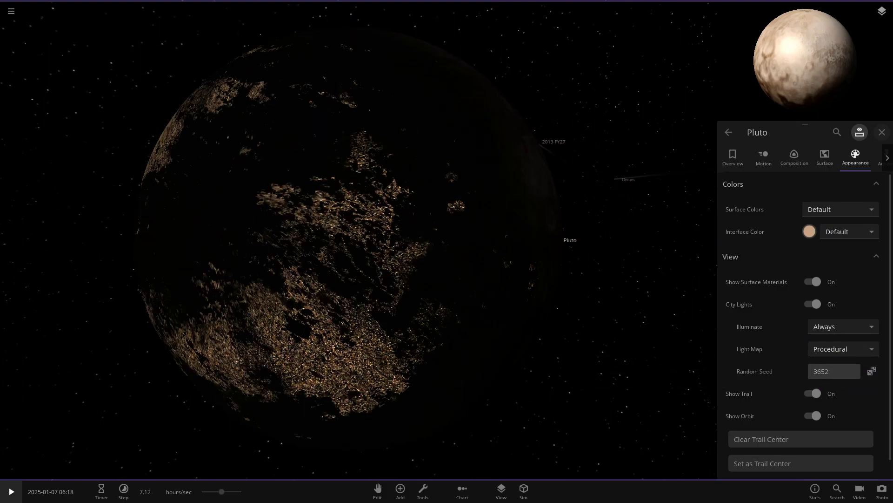
pyautogui.press('Return')
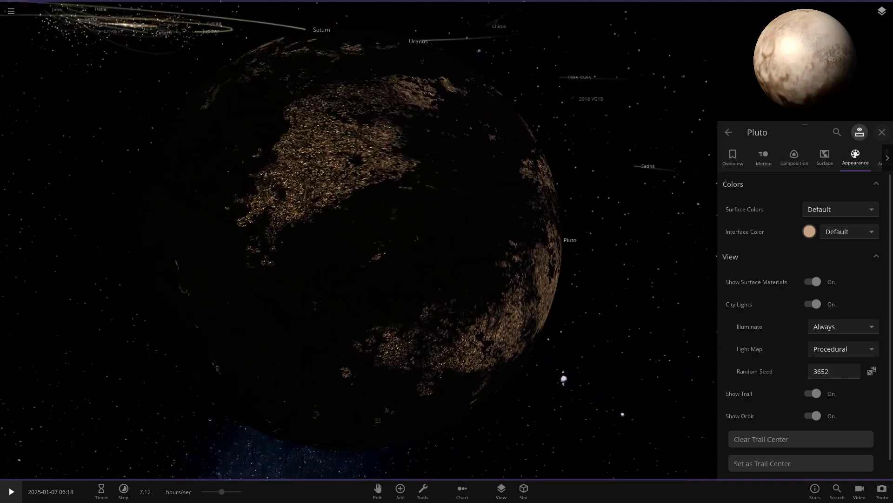
# Set Pluto's city lights random seed to 292 and inspect the light pattern around the planet
pyautogui.doubleClick(834, 371)
pyautogui.write('2')
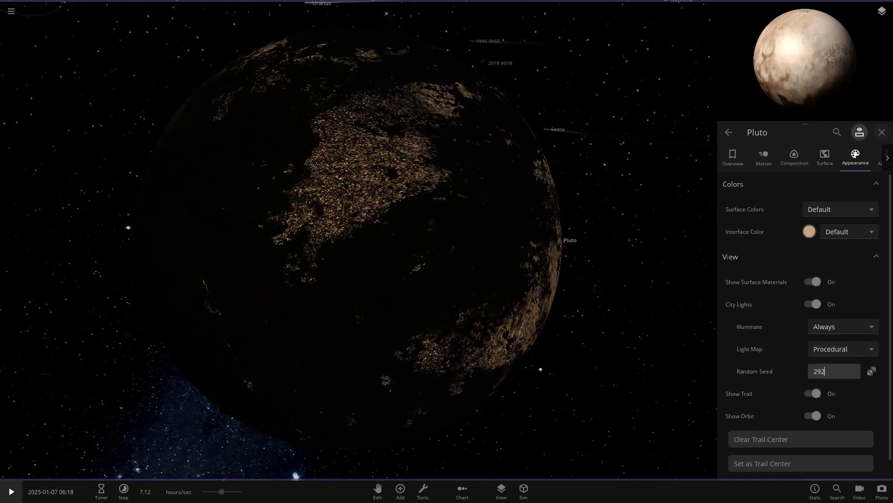
pyautogui.write('92')
pyautogui.press('Return')
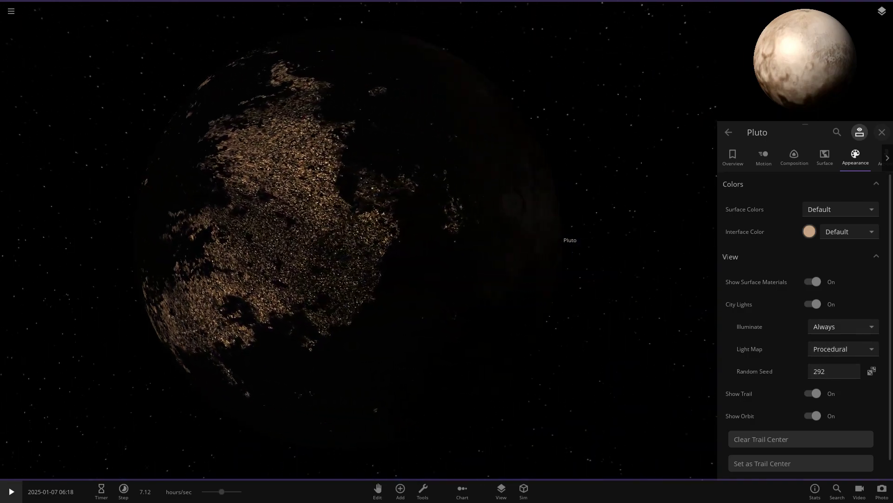
pyautogui.scroll(4, 349, 240)
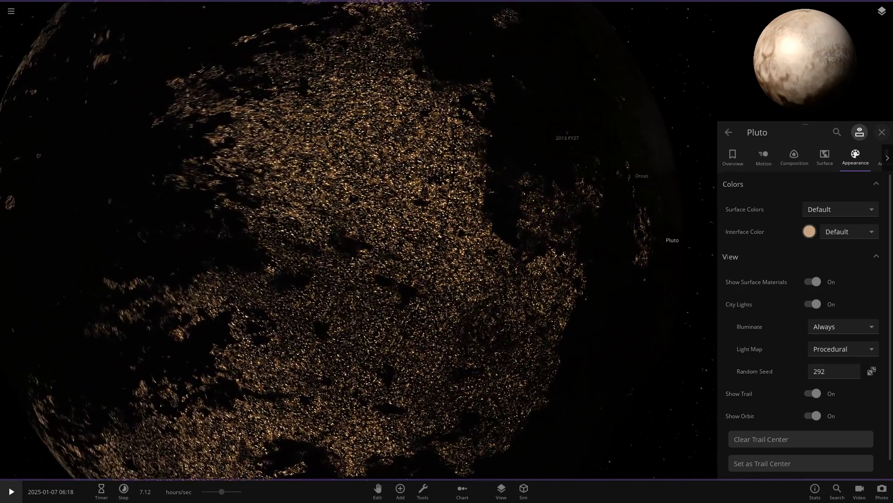
pyautogui.scroll(-5, 356, 240)
pyautogui.moveTo(298, 246); pyautogui.dragTo(456, 223)
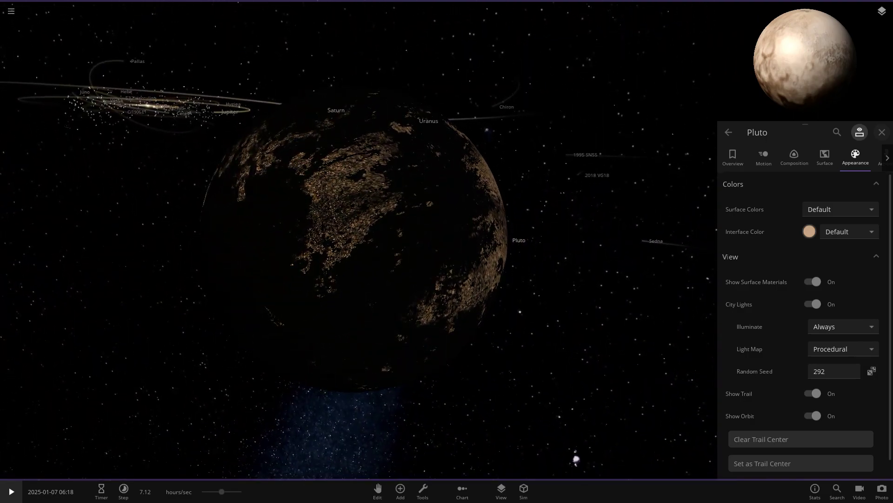
pyautogui.moveTo(326, 232); pyautogui.dragTo(447, 260)
pyautogui.scroll(4, 356, 240)
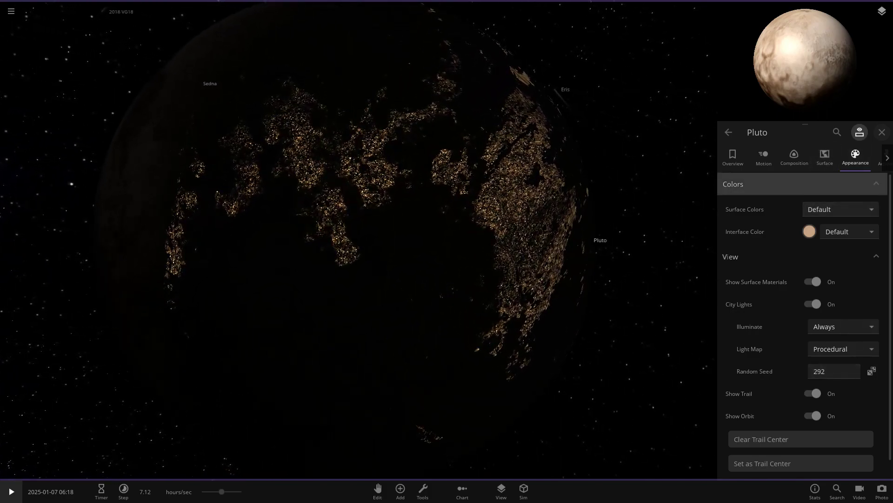
# Set Pluto's city lights random seed to 25262 and view the new pattern around the globe
pyautogui.click(825, 157)
pyautogui.scroll(-3, 805, 293)
pyautogui.scroll(3, 805, 280)
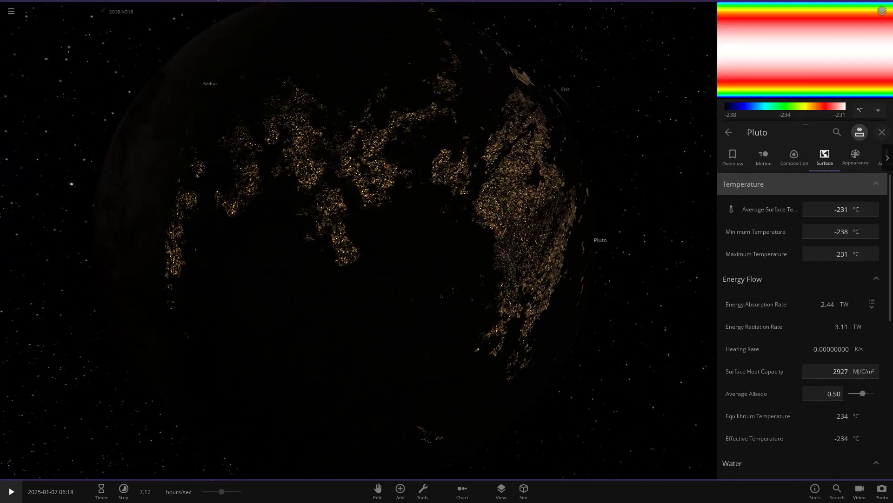
pyautogui.click(855, 157)
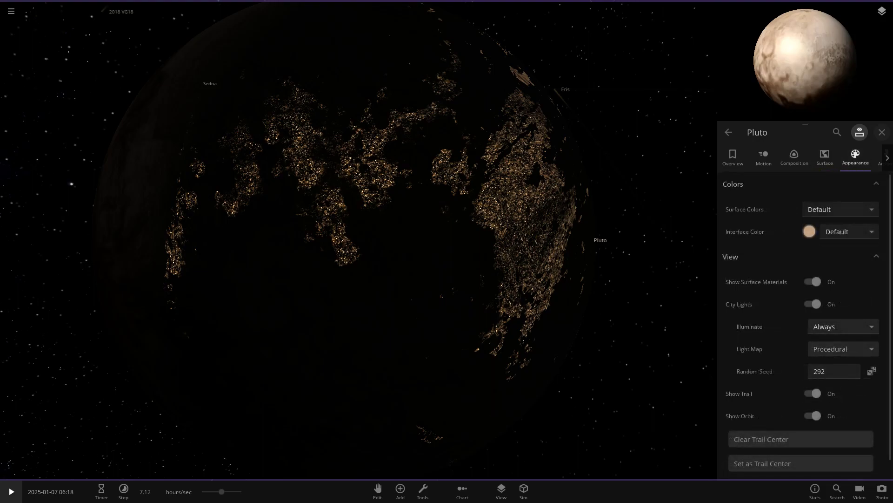
pyautogui.click(834, 371)
pyautogui.write('25262')
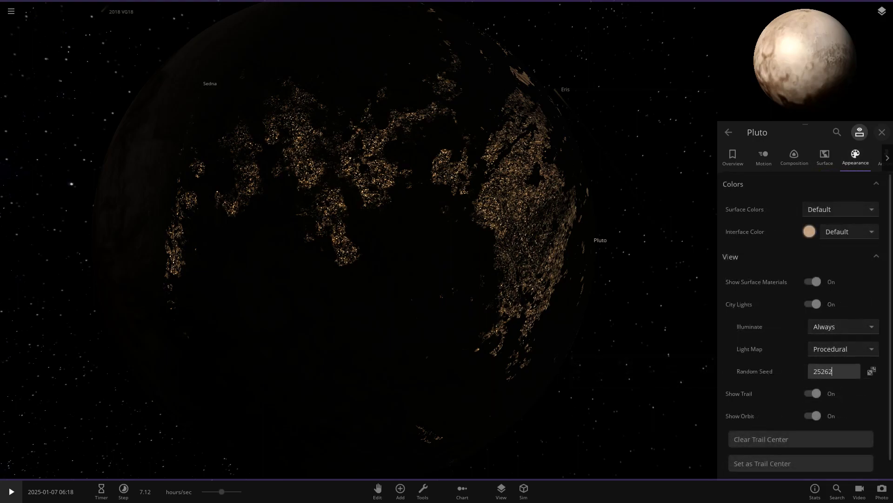
pyautogui.press('Return')
pyautogui.scroll(-5, 177, 317)
pyautogui.moveTo(177, 317); pyautogui.dragTo(668, 353)
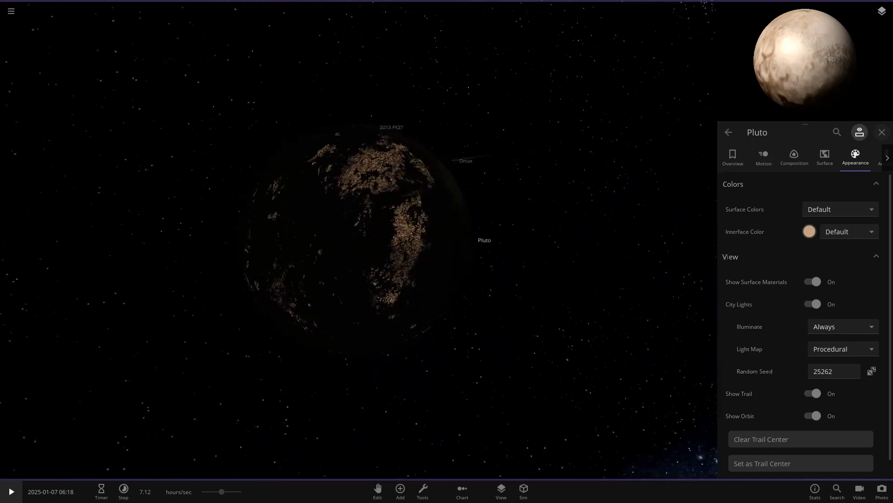
pyautogui.scroll(4, 357, 240)
pyautogui.moveTo(465, 260); pyautogui.dragTo(252, 253)
pyautogui.scroll(3, 356, 240)
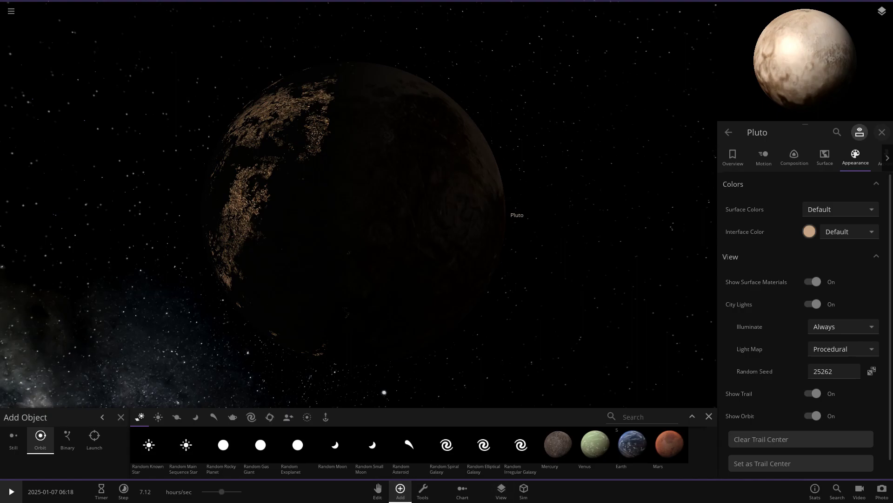
# Close Pluto's properties and add the custom planet 1 Trantor near Pluto in Orbit mode
pyautogui.moveTo(559, 200); pyautogui.dragTo(882, 132)
pyautogui.click(882, 132)
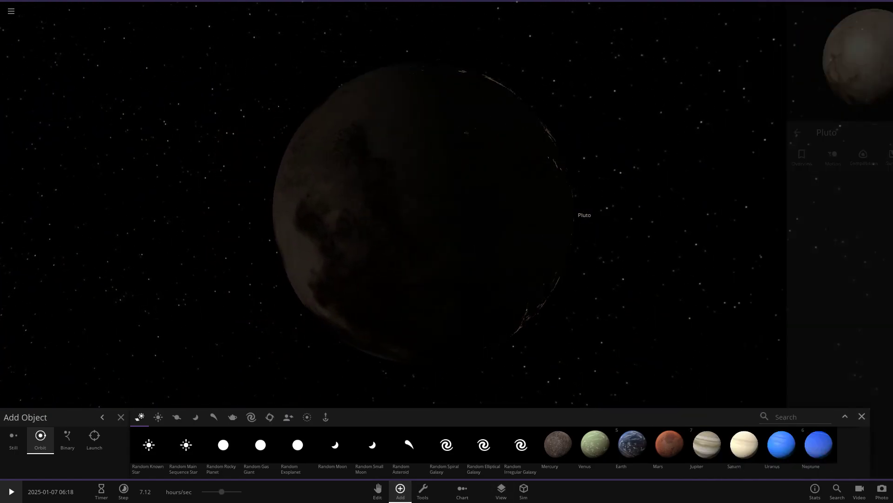
pyautogui.click(868, 417)
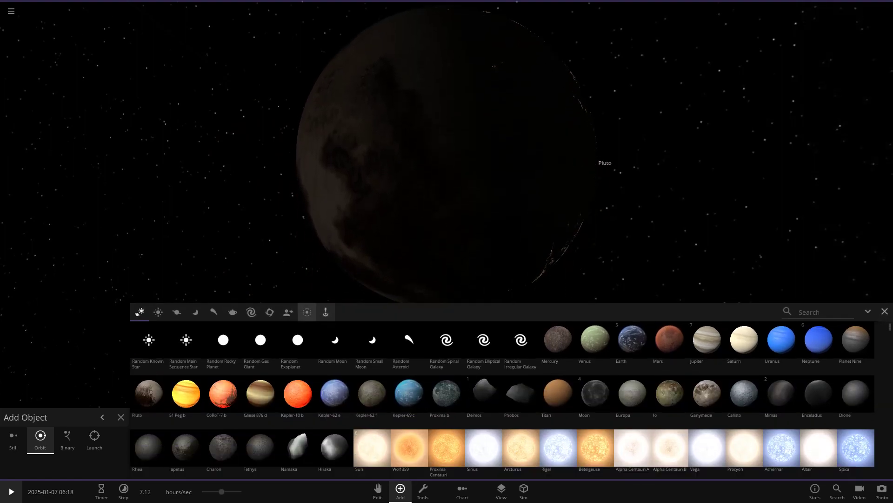
pyautogui.click(288, 312)
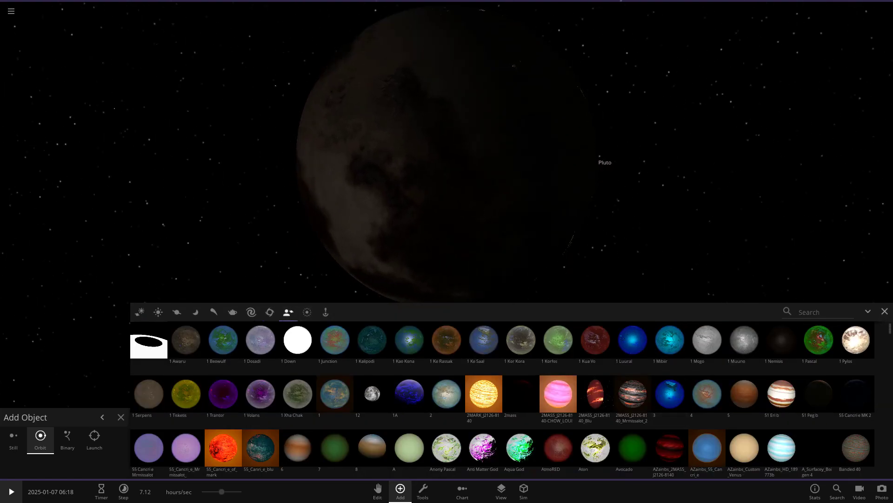
pyautogui.click(223, 393)
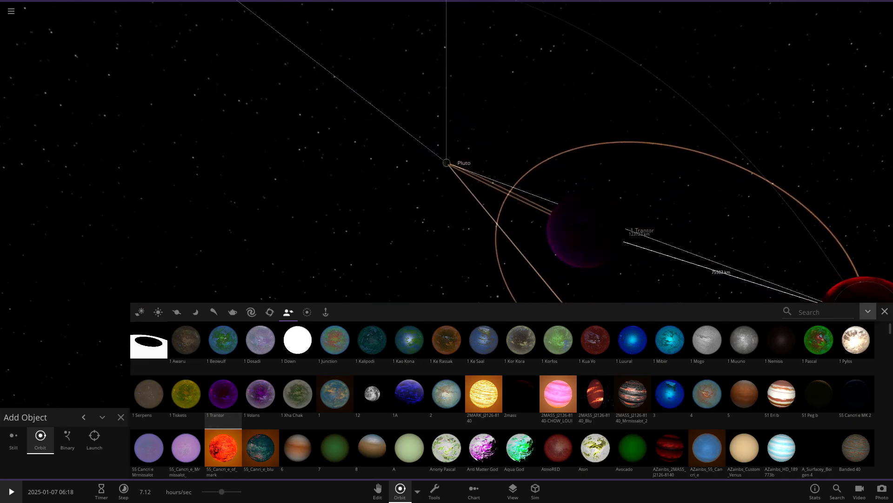
pyautogui.click(885, 311)
# Focus the view on 1 Trantor and open its full properties
pyautogui.doubleClick(578, 305)
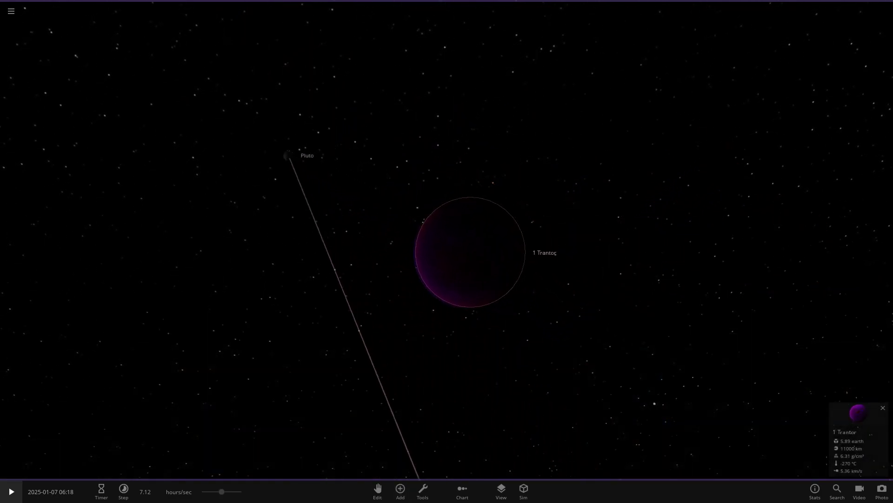
pyautogui.scroll(3, 446, 240)
pyautogui.moveTo(447, 251); pyautogui.dragTo(772, 233)
pyautogui.scroll(-3, 447, 240)
pyautogui.click(859, 433)
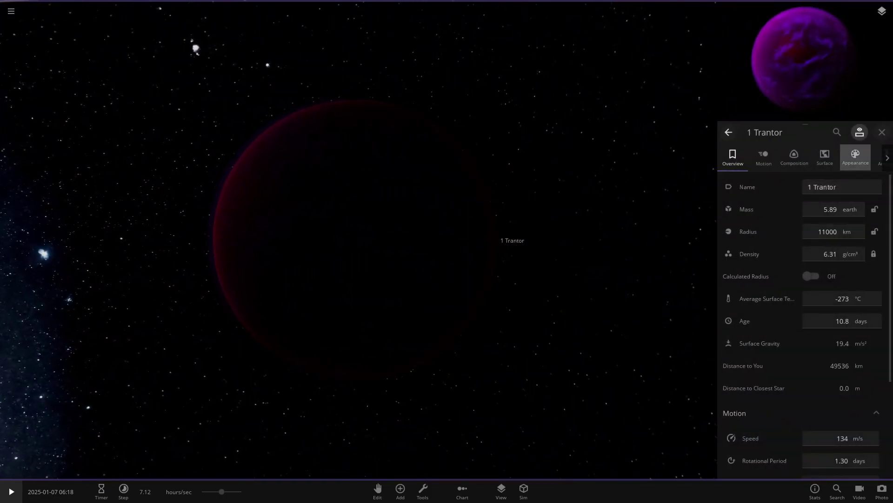
# Turn on City Lights for 1 Trantor with Illuminate set to Always
pyautogui.click(855, 157)
pyautogui.scroll(-2, 800, 326)
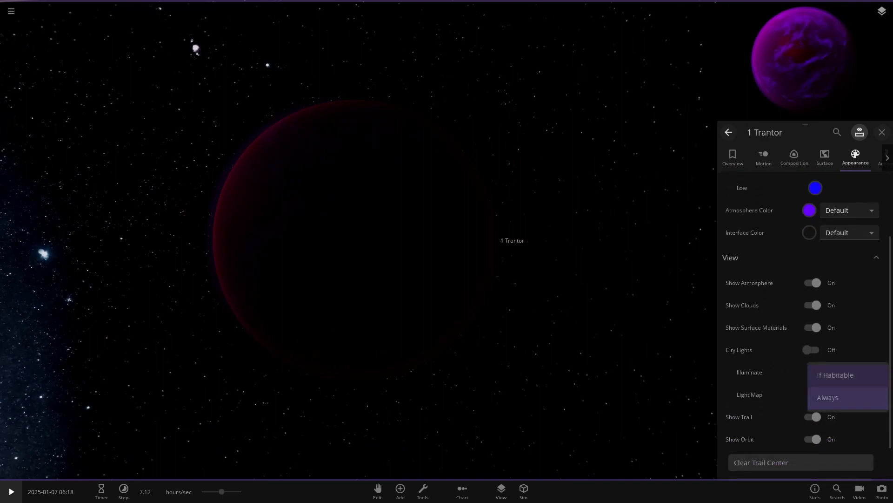
pyautogui.moveTo(689, 354); pyautogui.dragTo(558, 344)
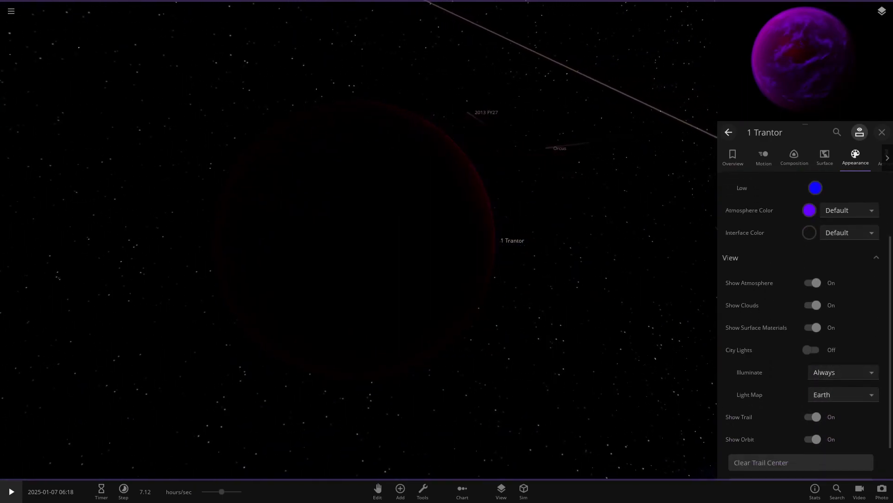
pyautogui.click(811, 350)
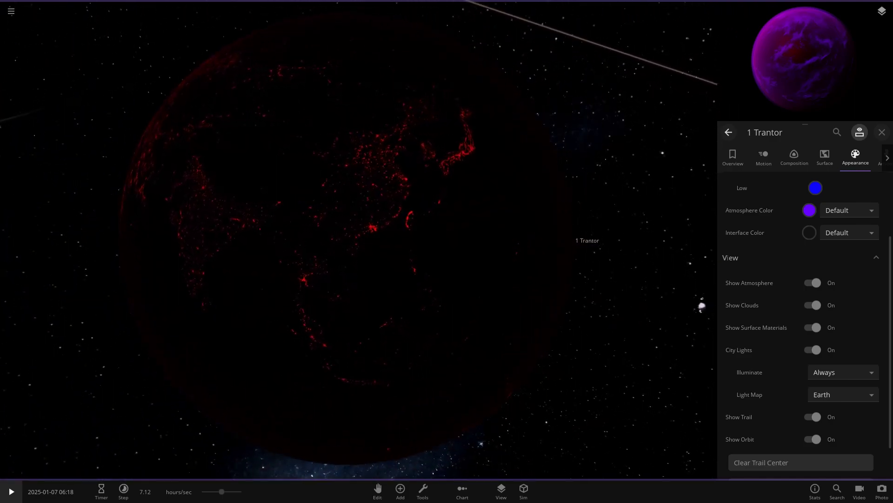
# Set the light map of 1 Trantor's city lights to Procedural
pyautogui.click(844, 395)
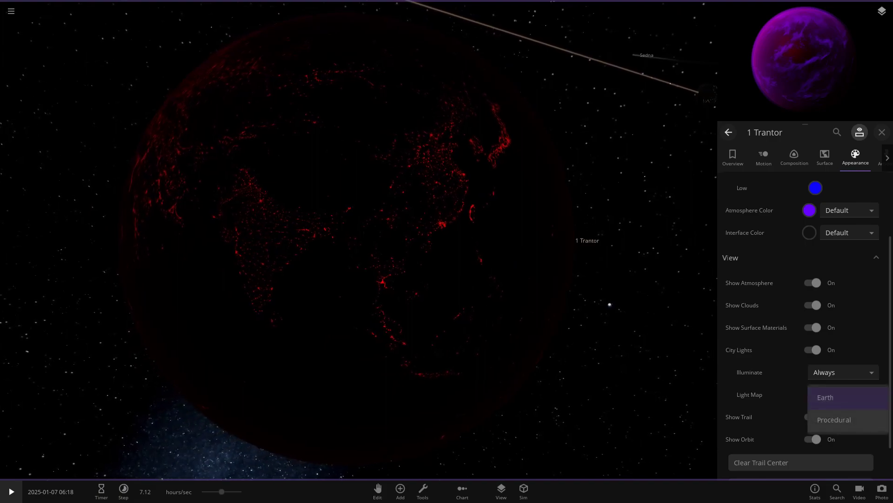
pyautogui.click(826, 419)
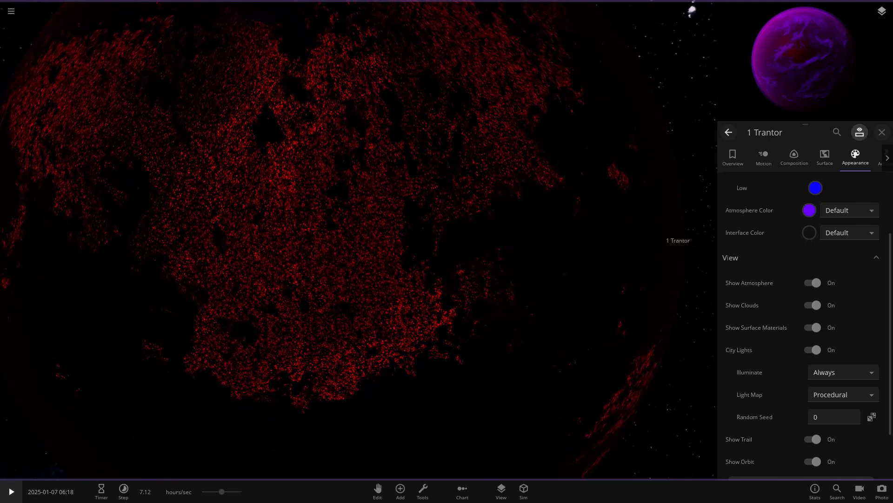
pyautogui.scroll(-3, 802, 326)
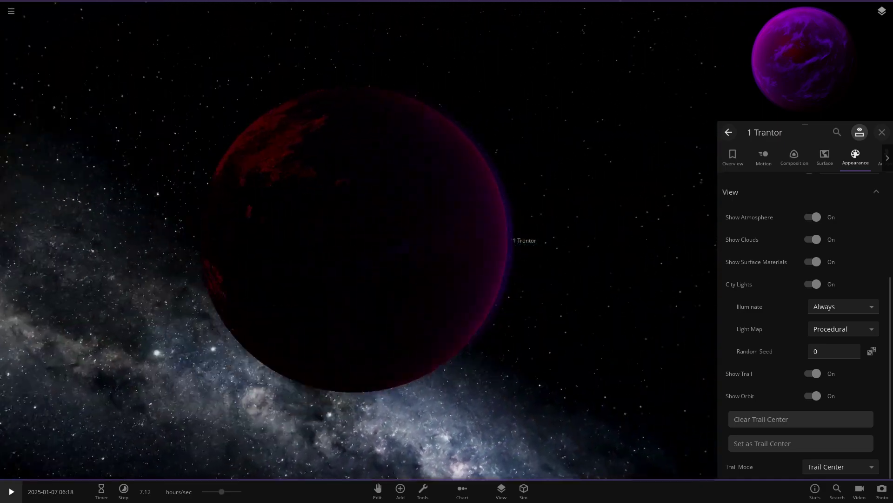
# Randomize the seed of 1 Trantor's procedural city lights several times, ending on 70141
pyautogui.click(377, 487)
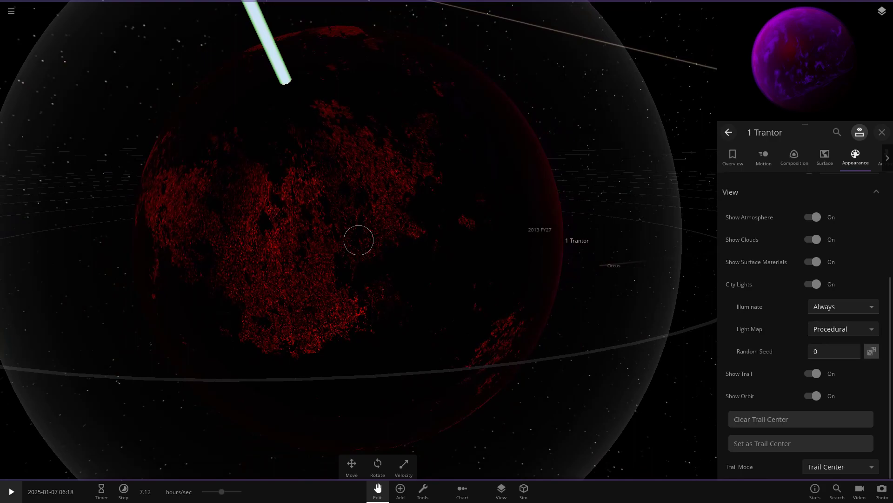
pyautogui.click(872, 351)
pyautogui.click(872, 351)
pyautogui.click(872, 351)
pyautogui.click(872, 352)
pyautogui.click(872, 351)
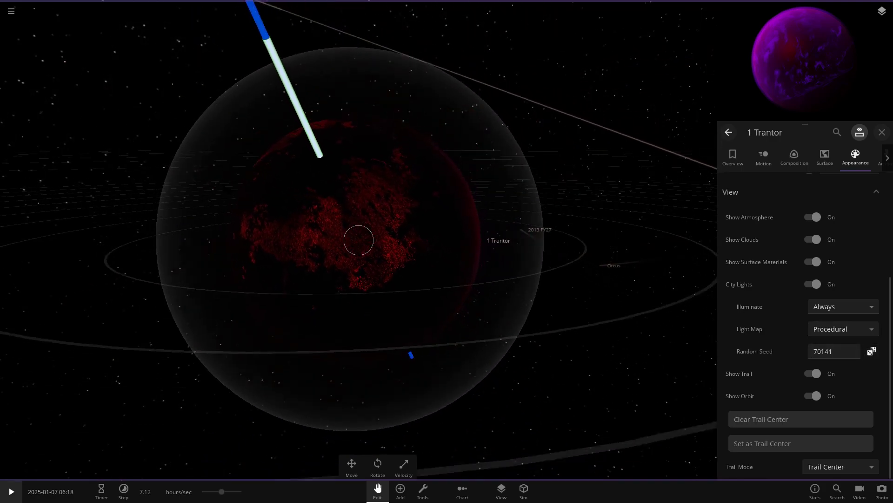
# Add the custom planets 1 Tisketis and 1 Volans on either side of 1 Trantor in Orbit mode
pyautogui.click(401, 488)
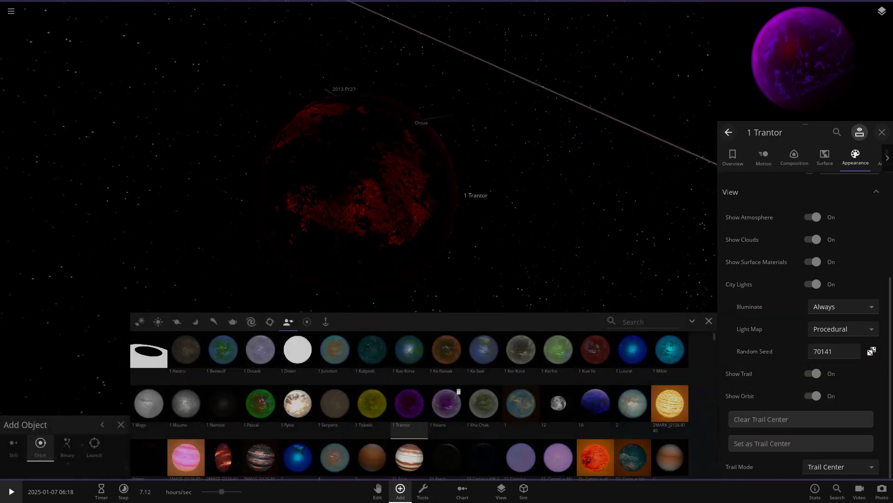
pyautogui.click(372, 394)
pyautogui.scroll(-3, 524, 167)
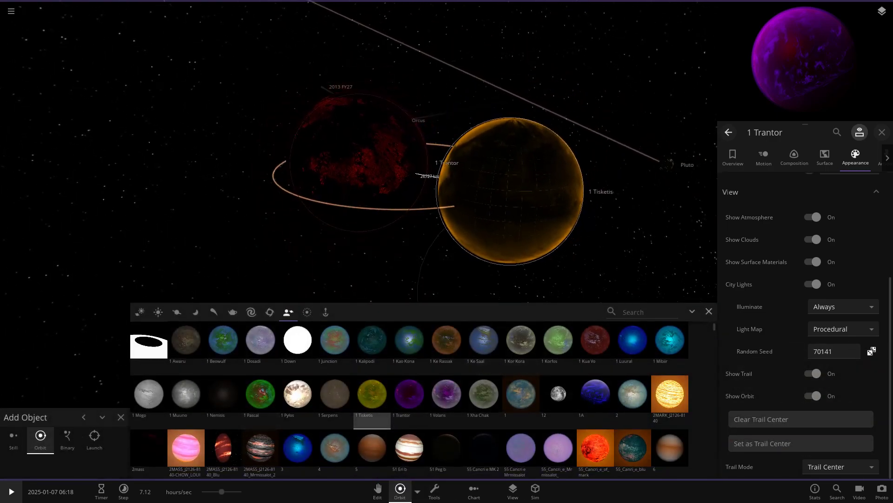
pyautogui.click(506, 187)
pyautogui.click(447, 395)
pyautogui.click(154, 183)
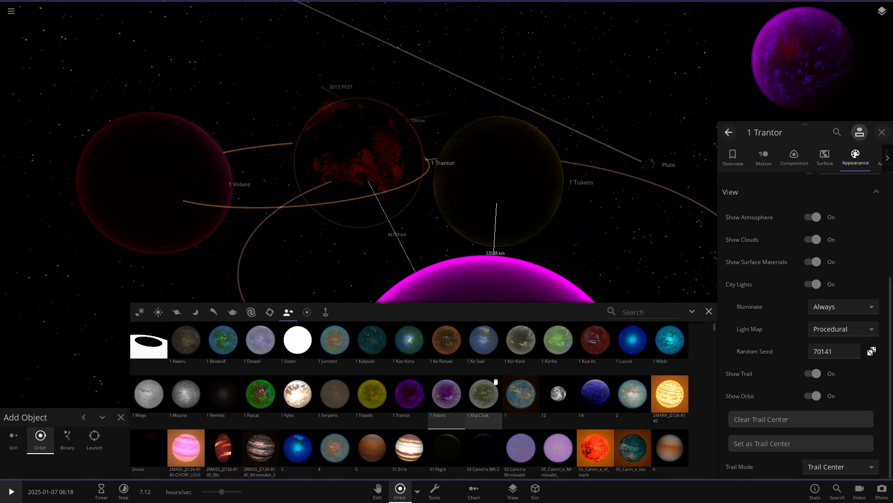
# Add the custom planets 1 Pascal and Green God at the outer ends of the planet group in Orbit mode
pyautogui.click(262, 393)
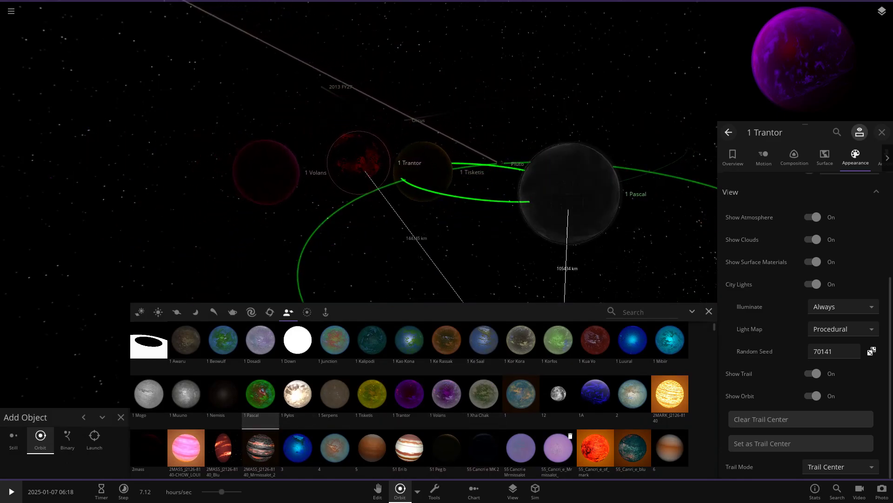
pyautogui.scroll(-5, 298, 393)
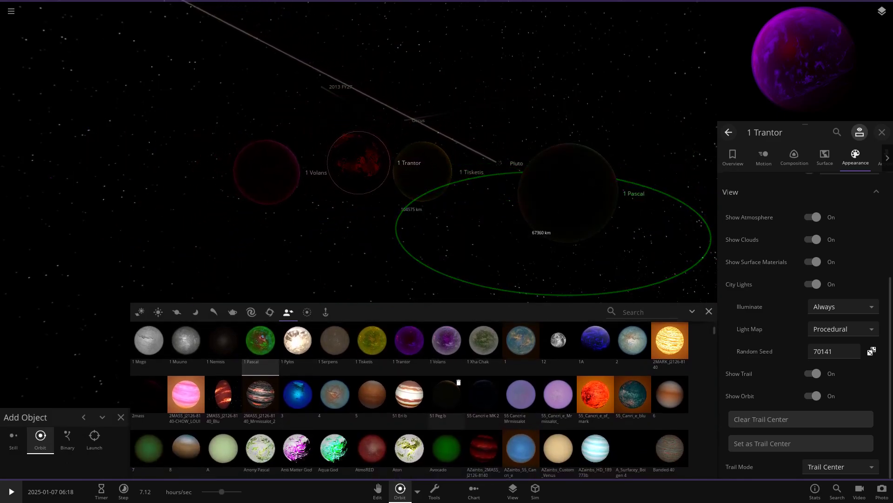
pyautogui.scroll(-2, 489, 399)
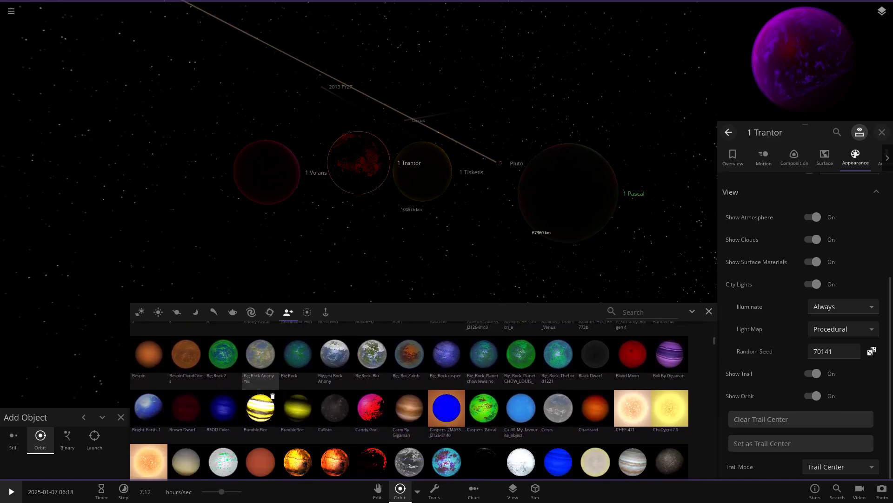
pyautogui.scroll(-8, 484, 393)
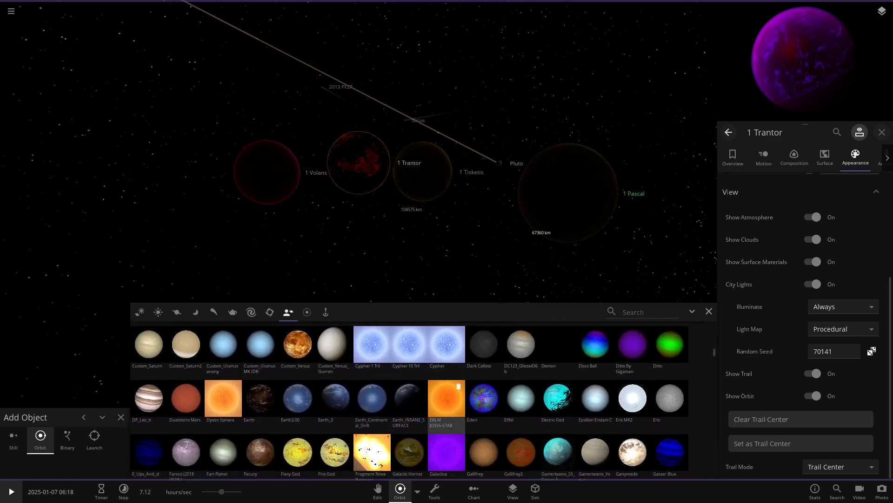
pyautogui.scroll(-1, 428, 393)
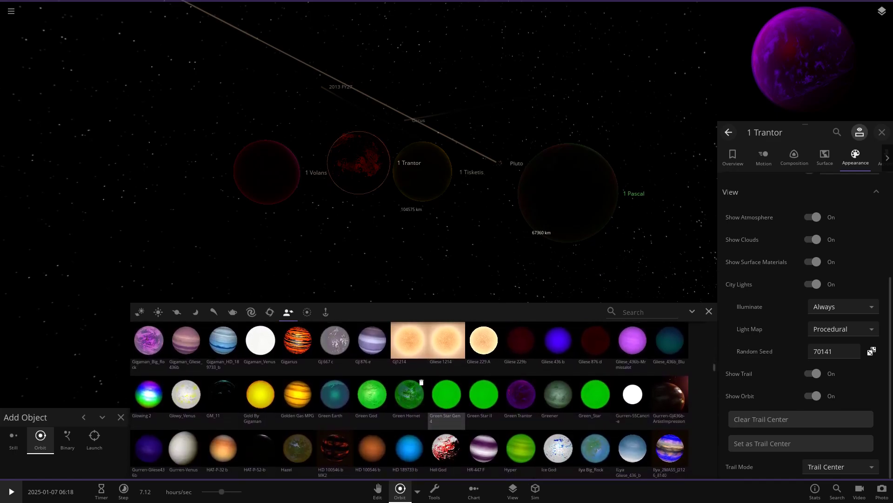
pyautogui.scroll(-1, 410, 394)
pyautogui.click(372, 342)
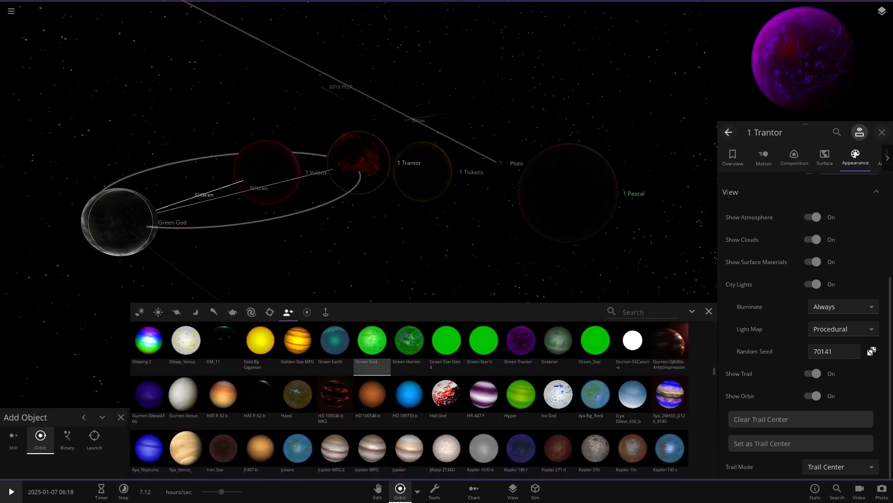
# Add the custom planets Hyper and Caspers_Pascal to the group in Orbit mode and close the object library
pyautogui.scroll(1, 596, 394)
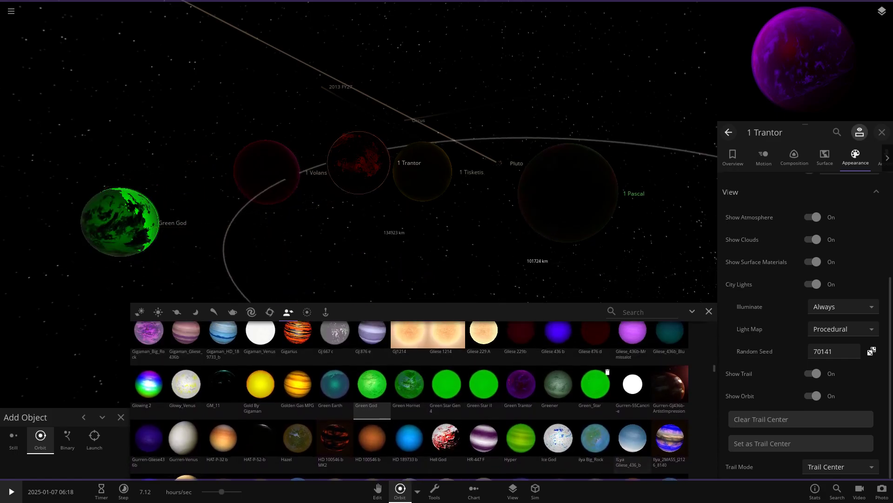
pyautogui.click(521, 447)
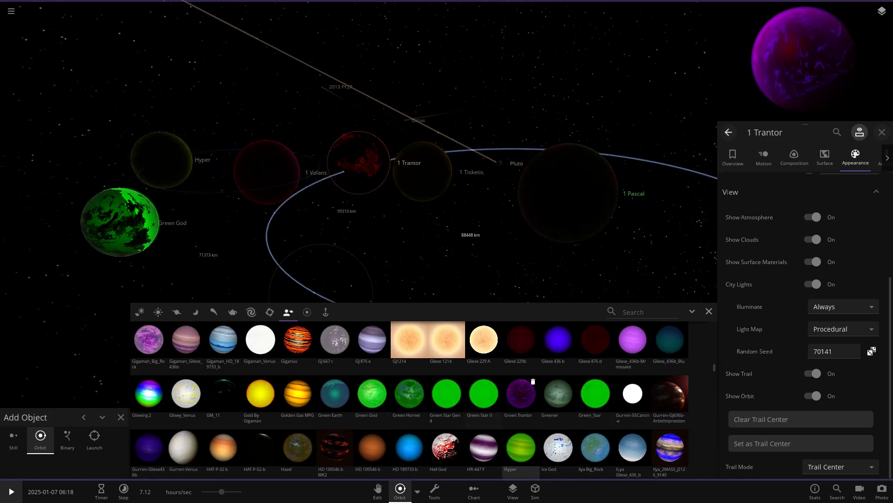
pyautogui.scroll(5, 333, 395)
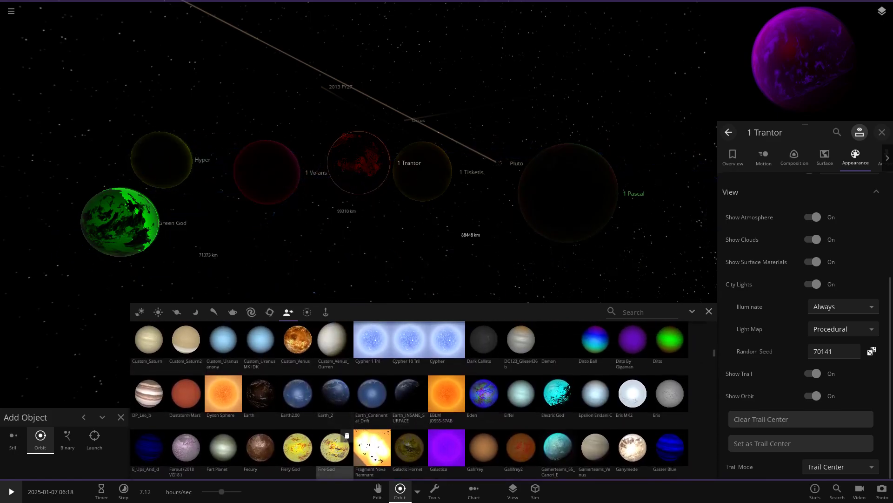
pyautogui.scroll(6, 335, 446)
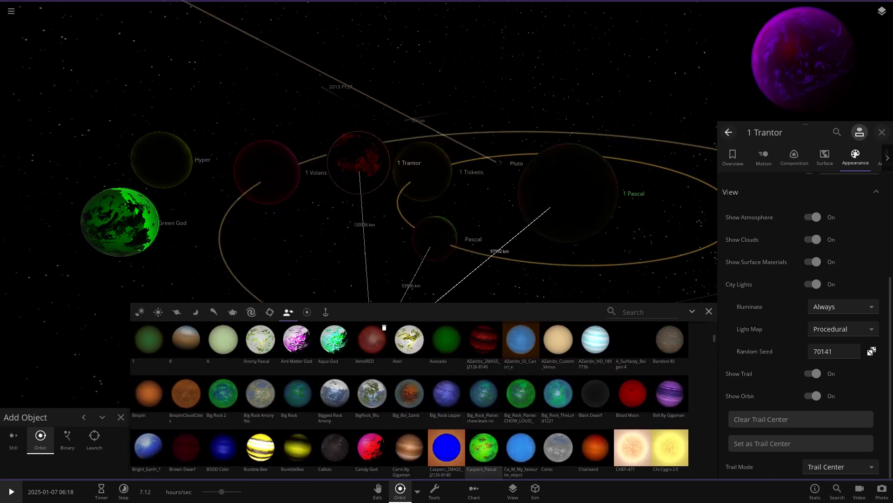
pyautogui.scroll(3, 373, 419)
pyautogui.scroll(1, 372, 419)
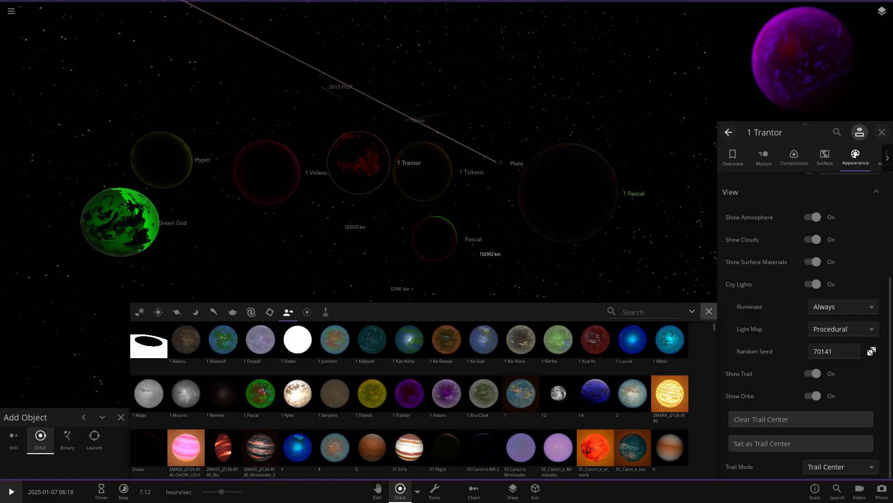
pyautogui.click(709, 312)
# Turn on City Lights for 1 Pascal with the Procedural light map and Illuminate set to Always
pyautogui.click(573, 284)
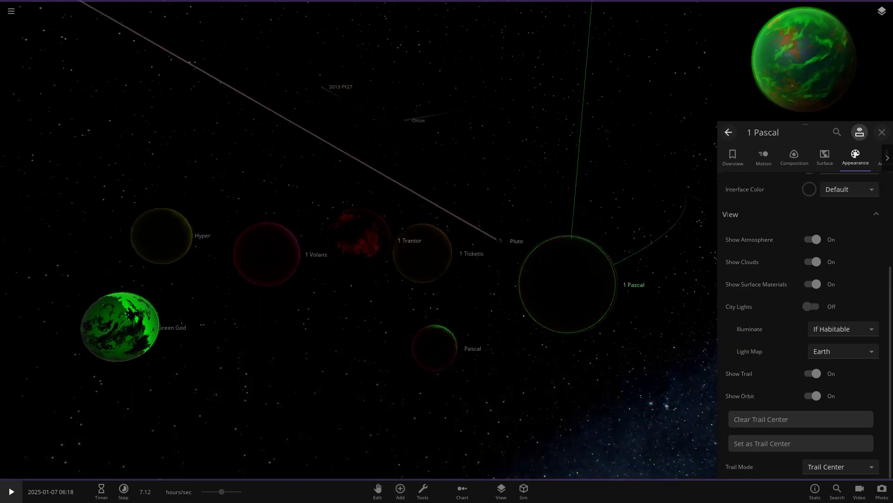
pyautogui.click(834, 376)
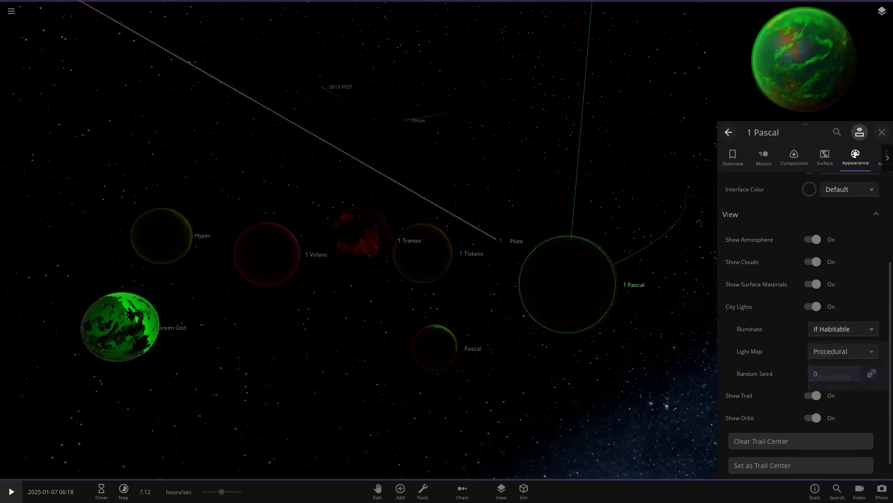
pyautogui.moveTo(466, 279); pyautogui.dragTo(535, 298)
pyautogui.doubleClick(519, 305)
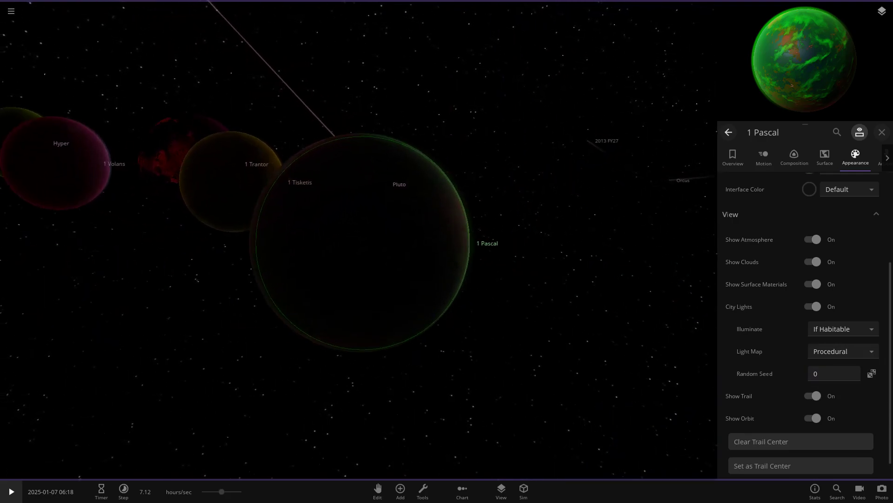
pyautogui.click(844, 329)
pyautogui.click(833, 353)
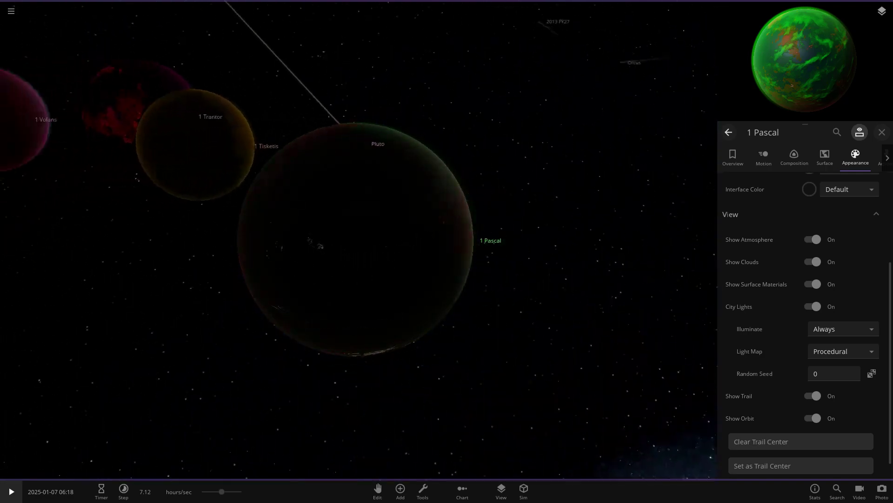
# Focus on the smaller planet Pascal and turn on its City Lights with Illuminate set to Always
pyautogui.doubleClick(213, 258)
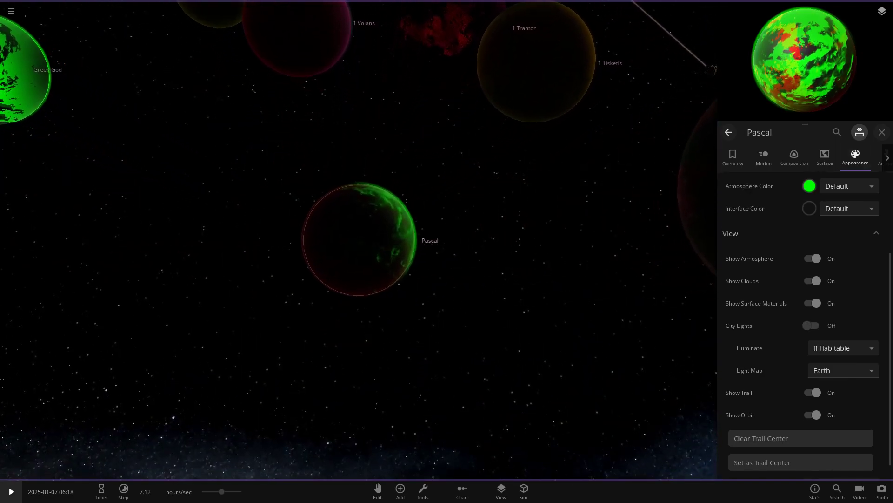
pyautogui.scroll(-3, 358, 240)
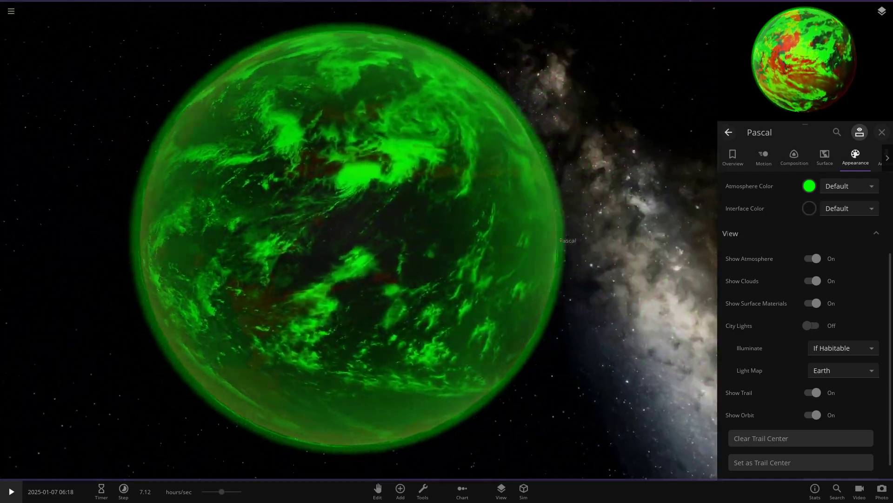
pyautogui.scroll(-4, 357, 240)
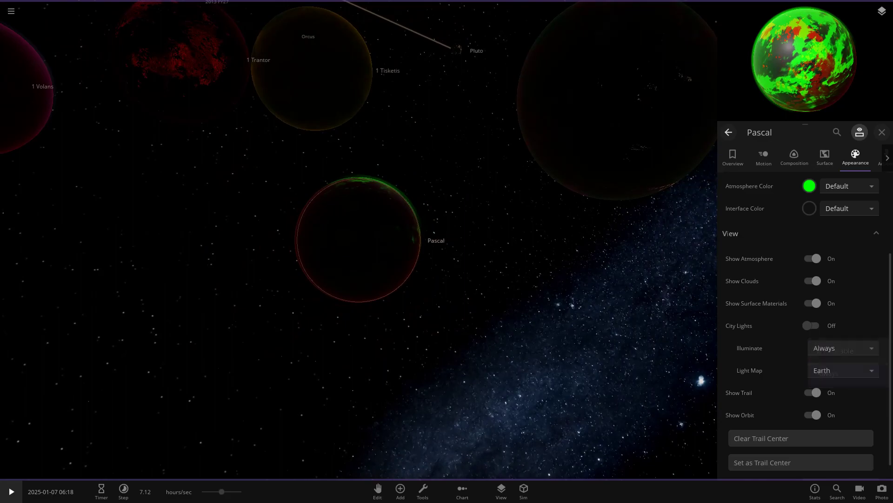
pyautogui.click(811, 325)
pyautogui.scroll(5, 359, 240)
pyautogui.scroll(-8, 358, 240)
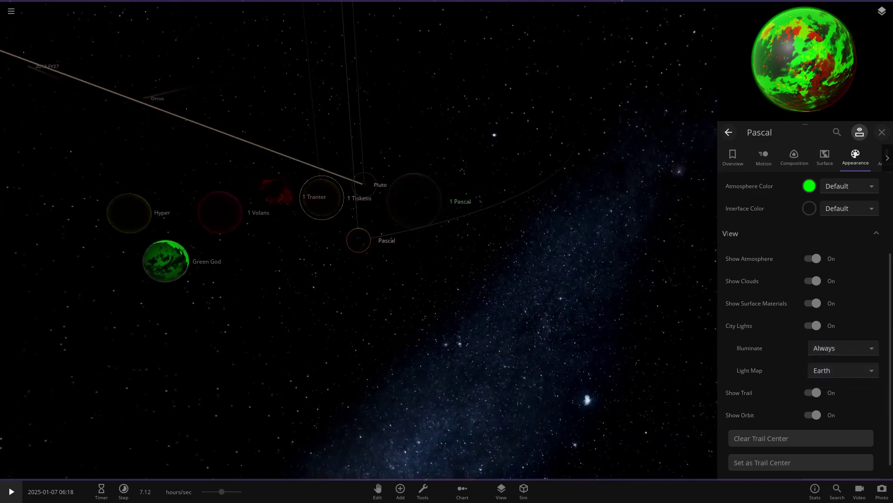
# Turn on City Lights for 1 Tisketis with Illuminate set to Always, inspect the Earth light map, and switch it to Procedural
pyautogui.doubleClick(321, 197)
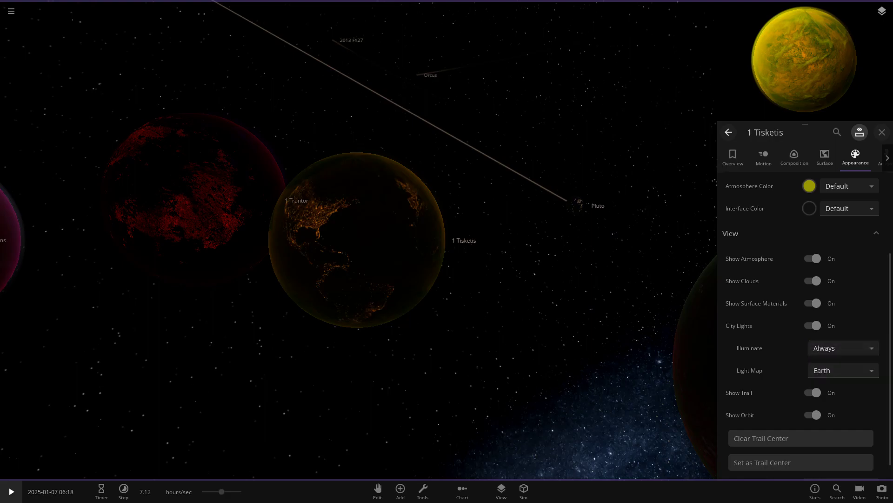
pyautogui.scroll(5, 357, 239)
pyautogui.moveTo(326, 233); pyautogui.dragTo(447, 261)
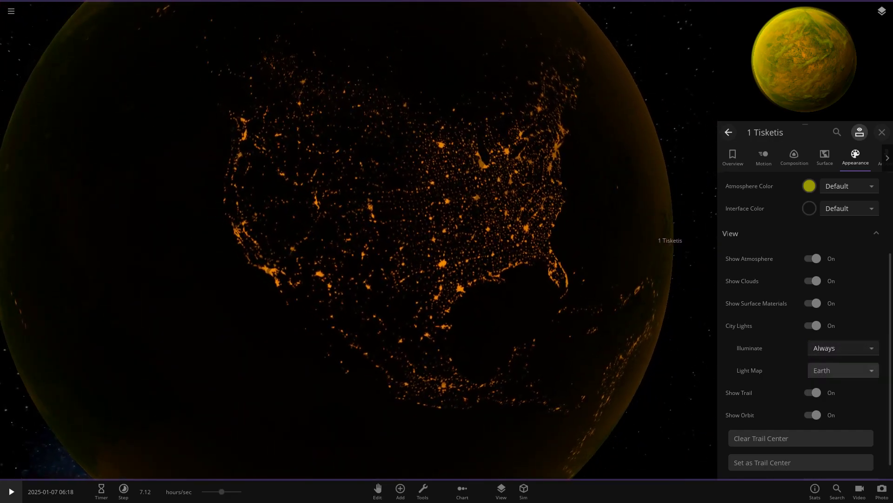
pyautogui.click(834, 395)
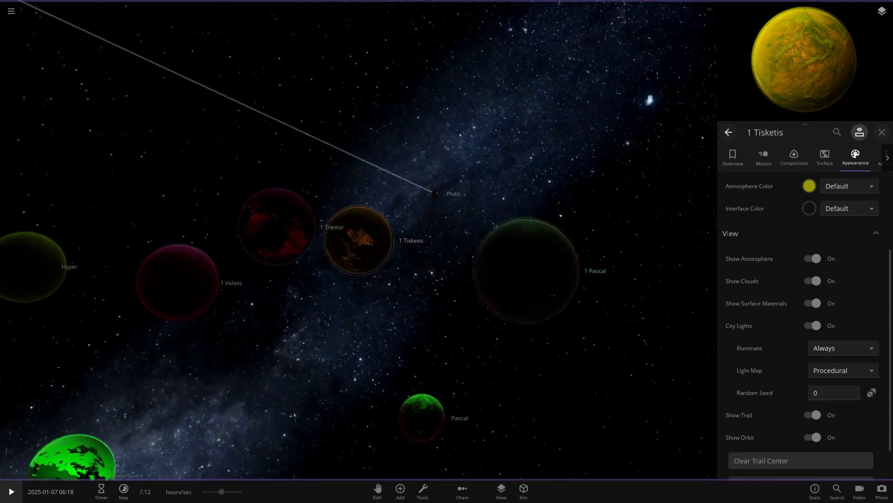
# Turn on City Lights for 1 Volans with Illuminate set to Always and the light map set to Procedural
pyautogui.doubleClick(190, 280)
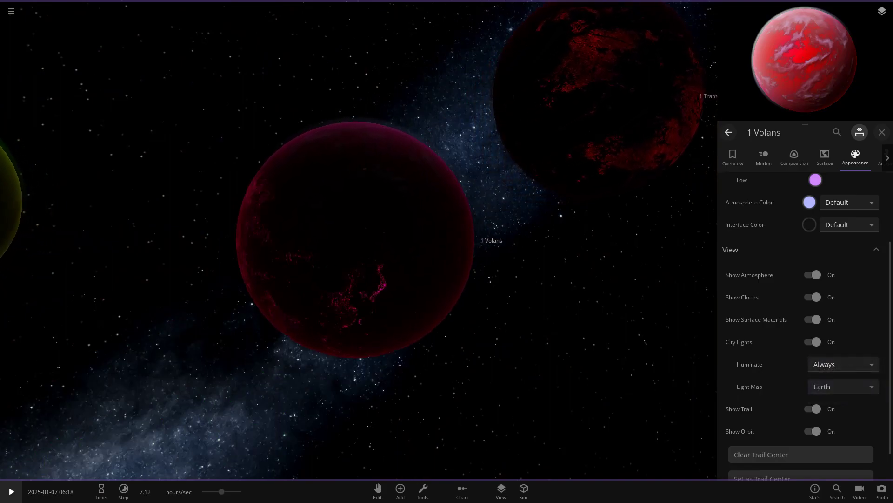
pyautogui.click(843, 387)
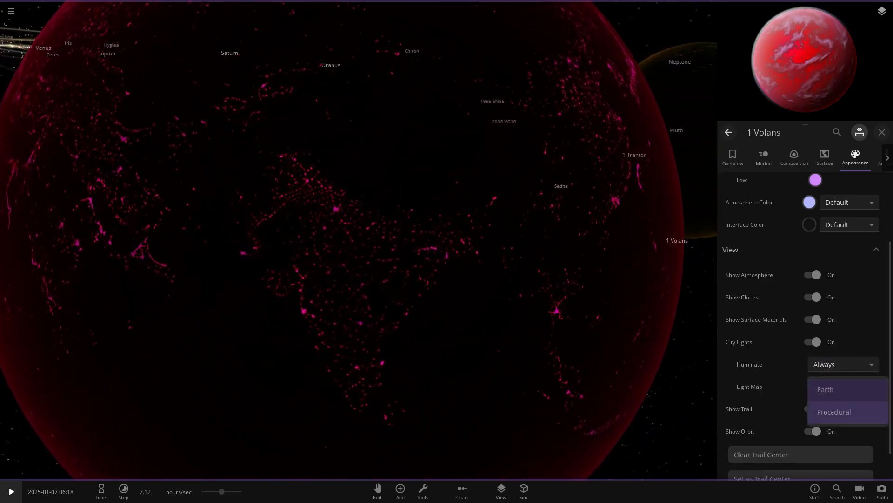
pyautogui.click(835, 412)
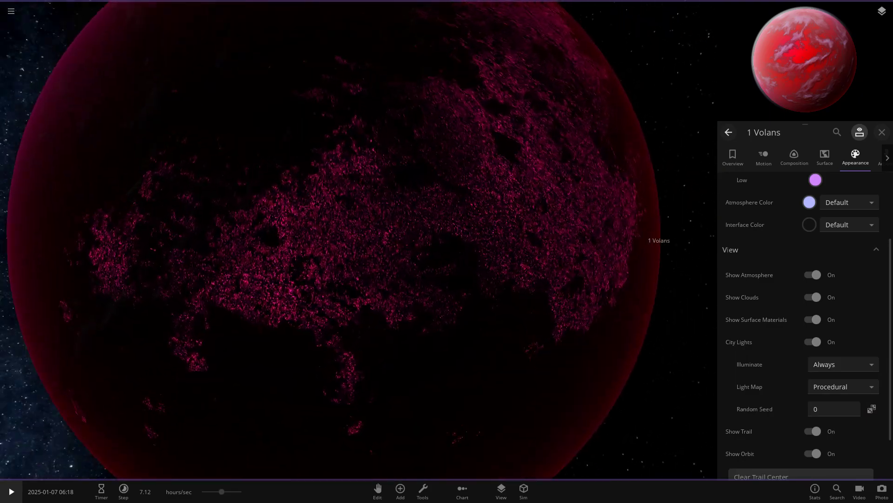
# Focus on Hyper and turn on its City Lights with Illuminate set to Always
pyautogui.scroll(-10, 358, 240)
pyautogui.moveTo(280, 242); pyautogui.dragTo(447, 260)
pyautogui.click(179, 222)
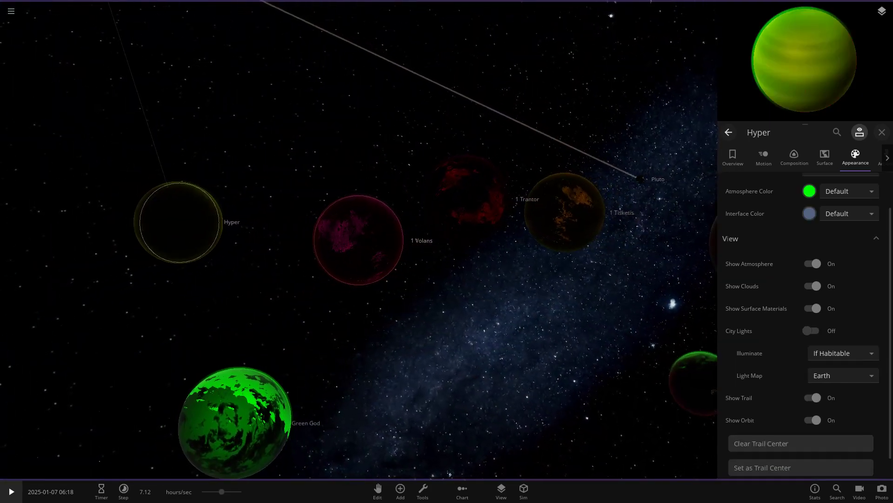
pyautogui.moveTo(280, 242); pyautogui.dragTo(558, 224)
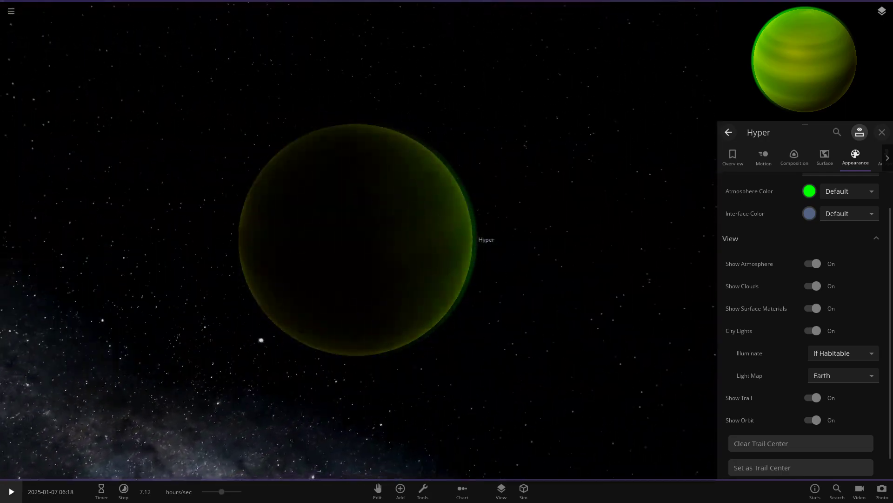
pyautogui.click(843, 353)
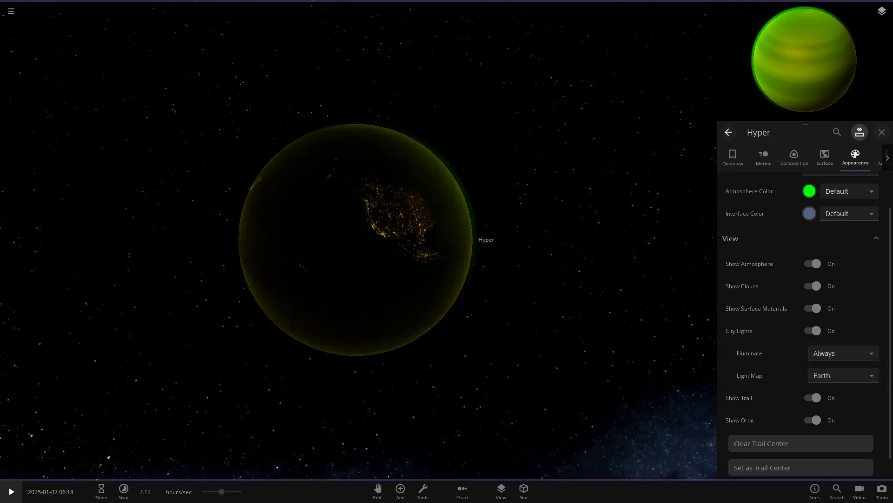
# Inspect Hyper's Earth light map up close and switch the light map to Procedural
pyautogui.moveTo(372, 261); pyautogui.dragTo(330, 302)
pyautogui.scroll(5, 358, 261)
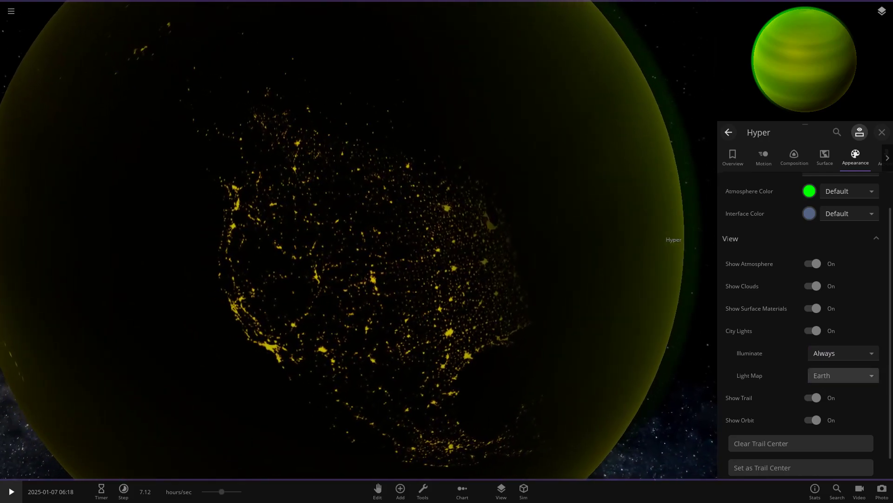
pyautogui.click(834, 401)
pyautogui.scroll(-5, 353, 251)
pyautogui.moveTo(354, 260); pyautogui.dragTo(419, 251)
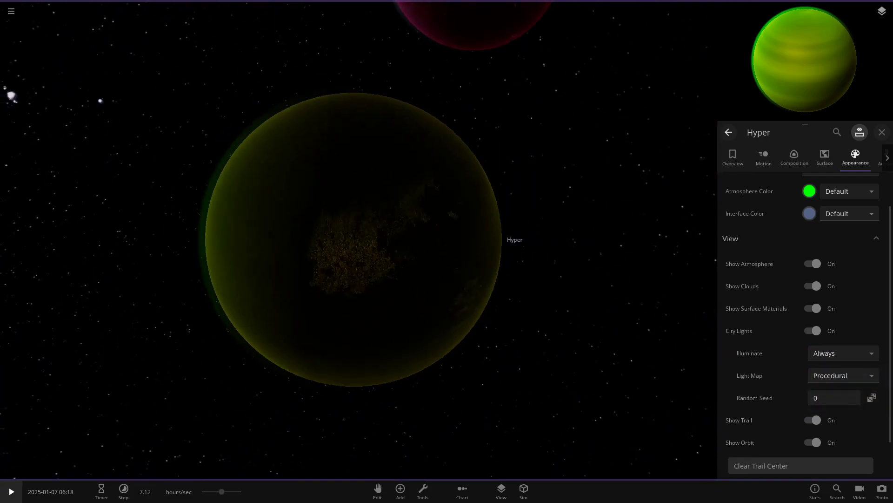
# Focus on Green God and examine its Procedural city lights up close from several angles, along with its color and view settings
pyautogui.scroll(-5, 358, 240)
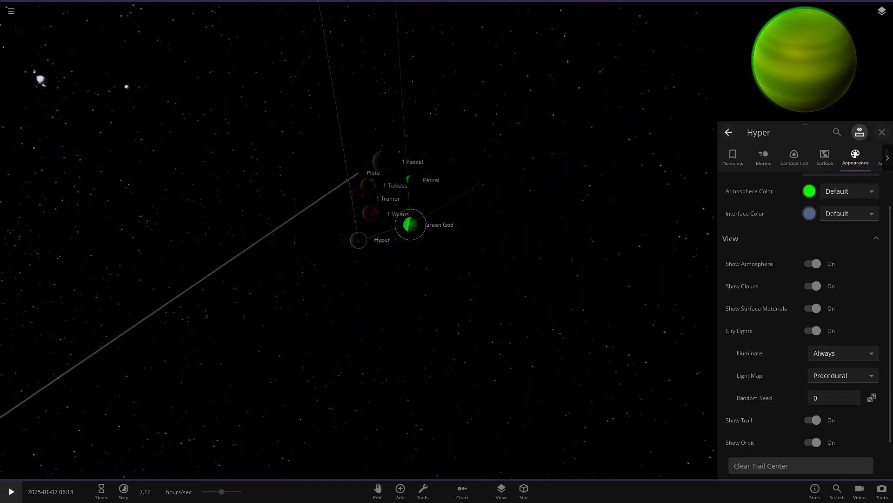
pyautogui.click(410, 224)
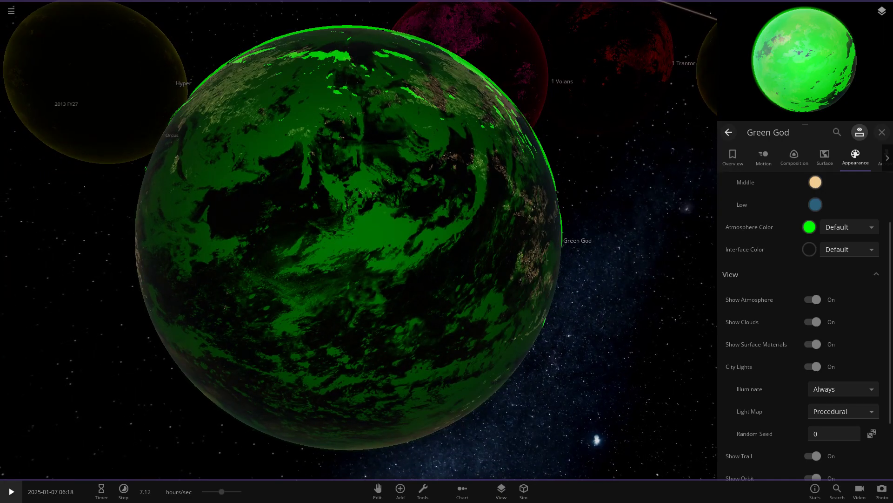
pyautogui.moveTo(358, 240); pyautogui.dragTo(465, 256)
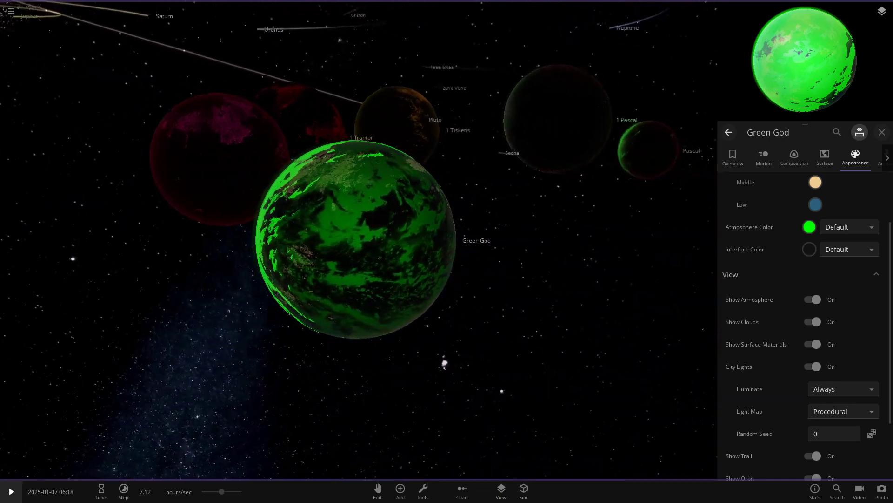
pyautogui.moveTo(419, 233); pyautogui.dragTo(260, 256)
pyautogui.scroll(5, 356, 240)
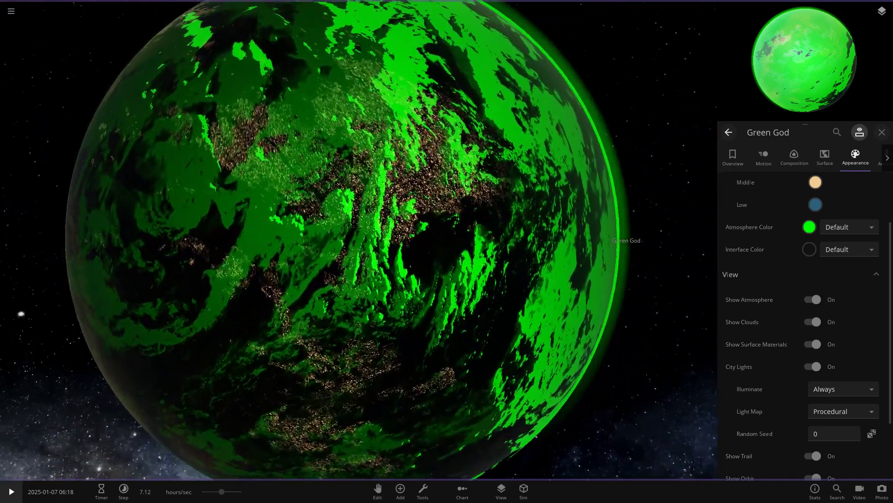
pyautogui.moveTo(418, 260); pyautogui.dragTo(400, 214)
pyautogui.scroll(-5, 342, 240)
pyautogui.scroll(-2, 800, 326)
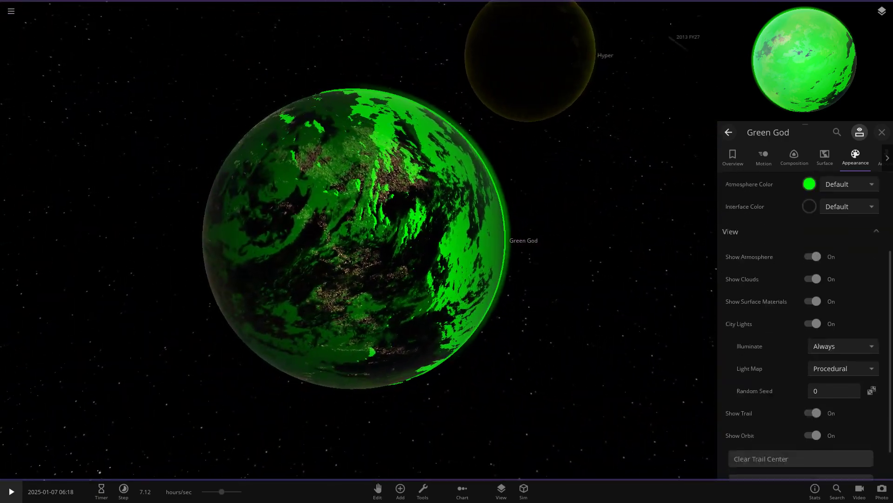
pyautogui.scroll(-1, 800, 303)
pyautogui.scroll(3, 801, 302)
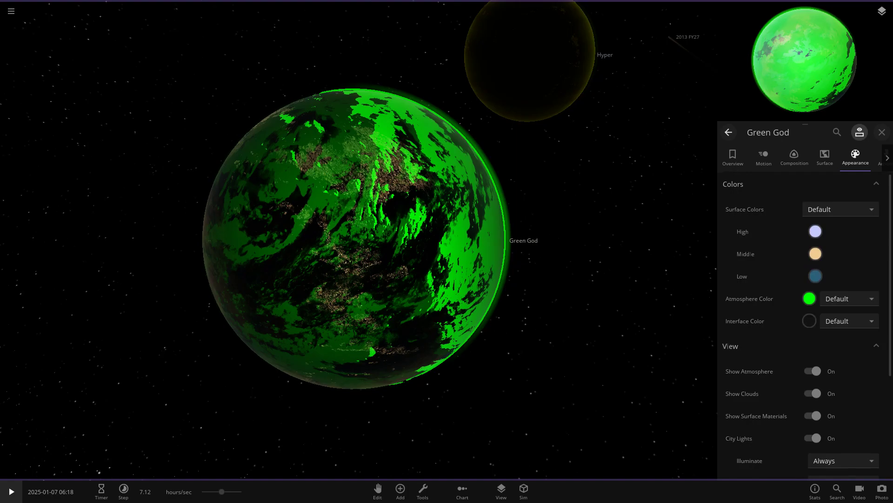
pyautogui.scroll(2, 358, 240)
pyautogui.moveTo(447, 205); pyautogui.dragTo(276, 278)
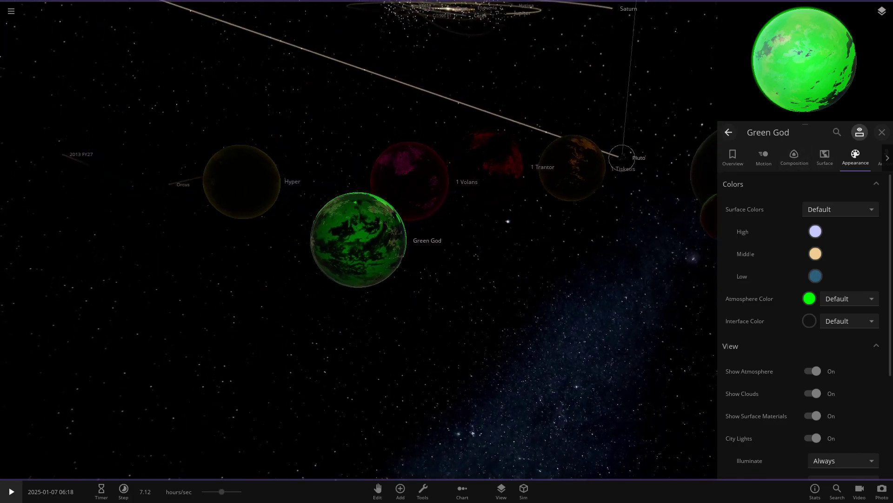
# Focus on Pluto and set its Surface Colors to Custom
pyautogui.doubleClick(622, 158)
pyautogui.click(825, 157)
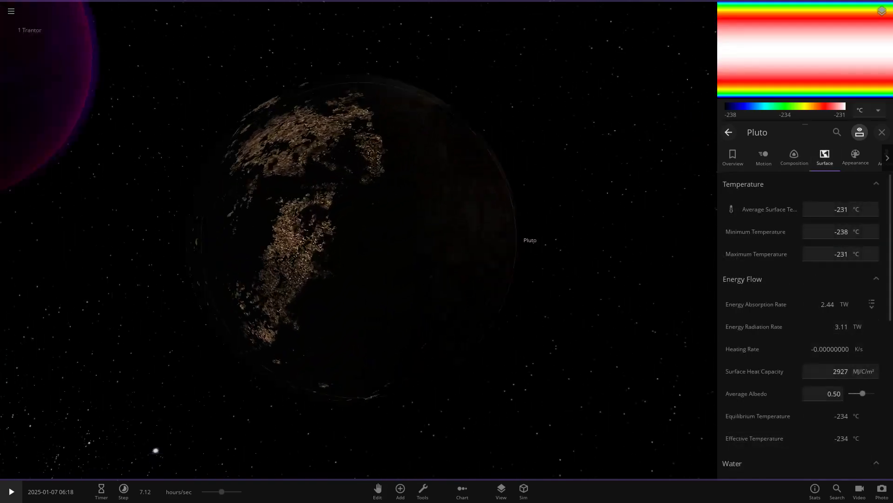
pyautogui.click(856, 158)
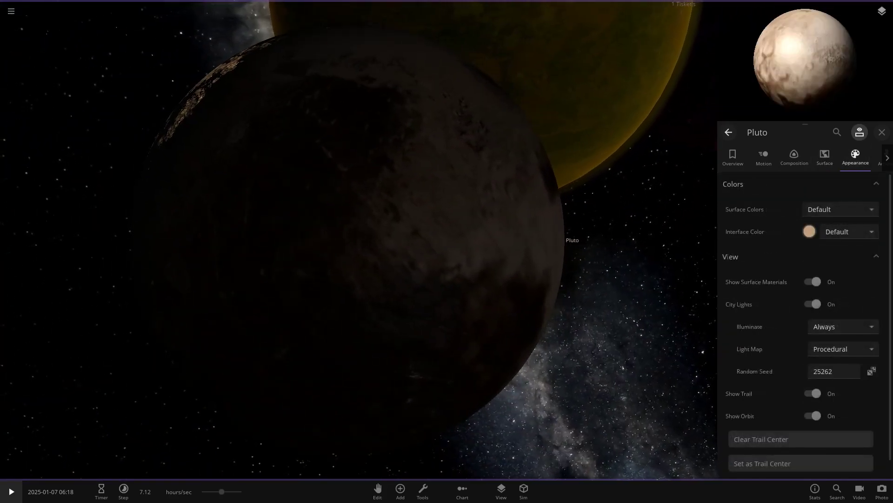
pyautogui.click(841, 209)
pyautogui.click(824, 235)
pyautogui.scroll(-4, 512, 242)
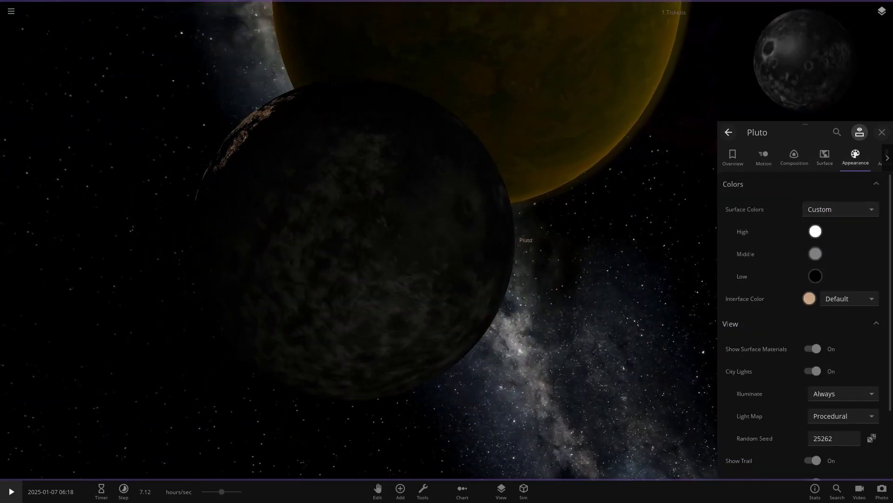
# Set Pluto's Middle surface color to bright green and its Low surface color to blue, and inspect the recolored planet
pyautogui.moveTo(465, 233); pyautogui.dragTo(581, 261)
pyautogui.click(815, 254)
pyautogui.click(761, 268)
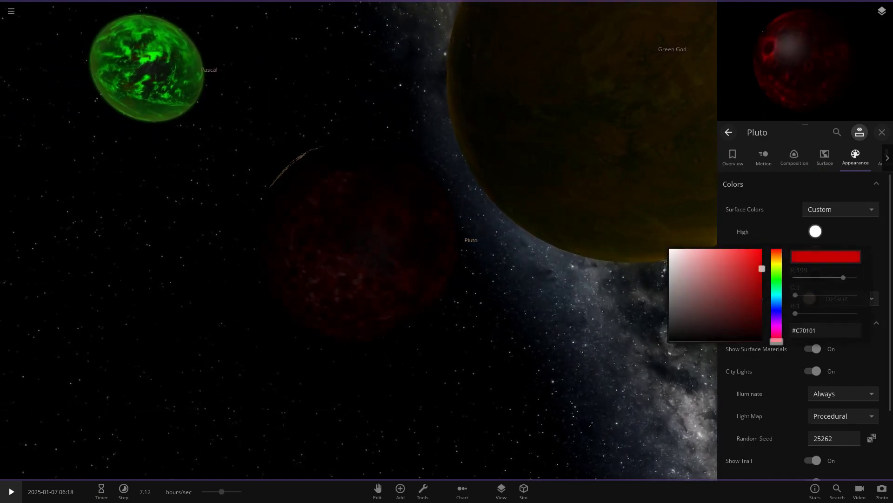
pyautogui.click(777, 281)
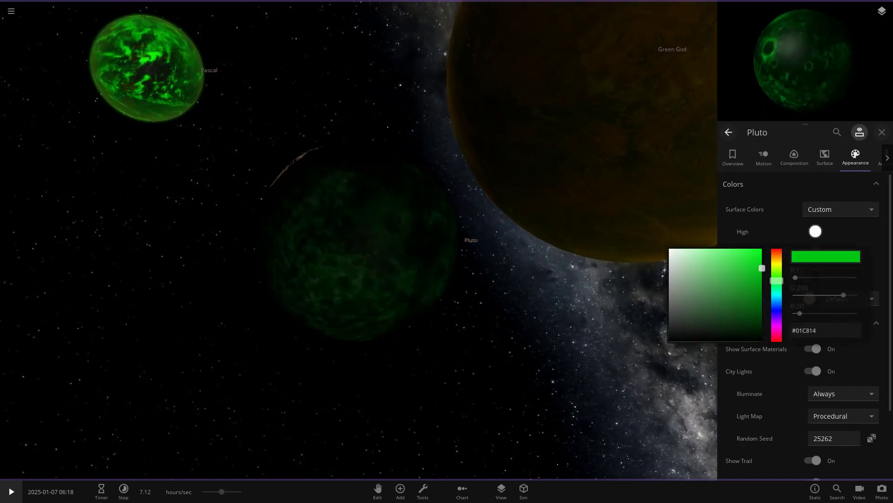
pyautogui.click(773, 235)
pyautogui.click(816, 276)
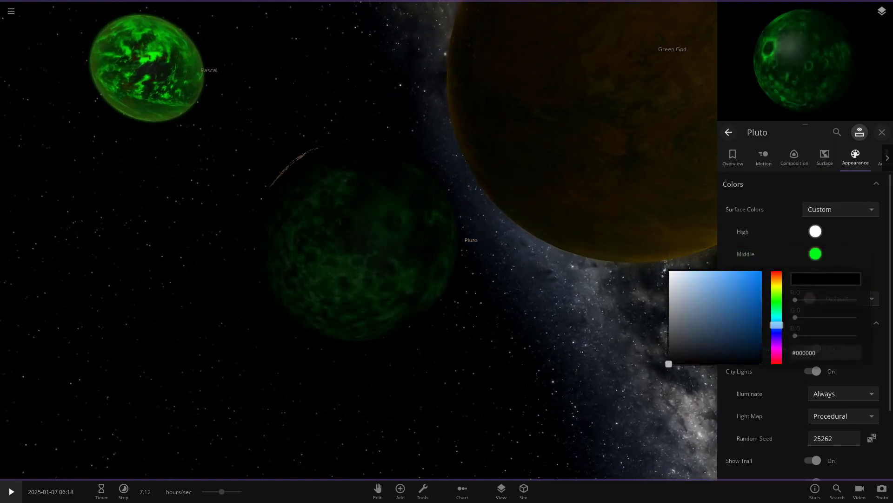
pyautogui.click(761, 271)
pyautogui.moveTo(535, 242); pyautogui.dragTo(558, 247)
pyautogui.scroll(5, 372, 232)
pyautogui.scroll(-3, 559, 247)
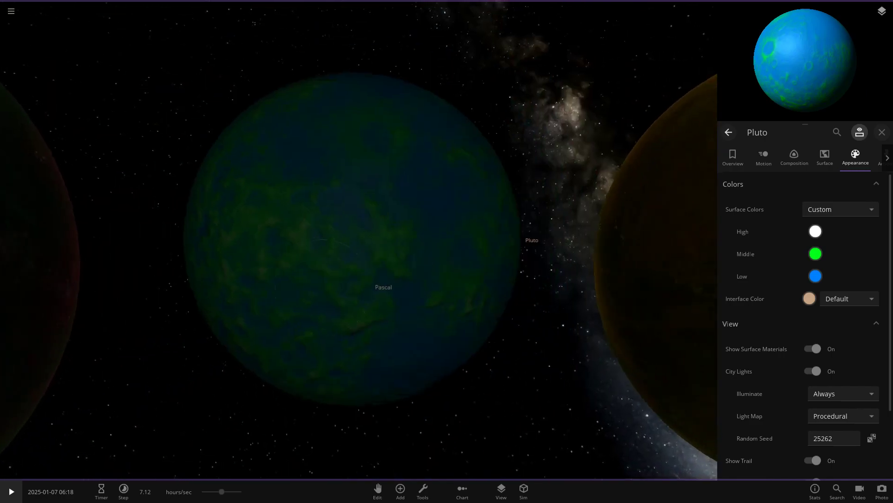
pyautogui.moveTo(279, 242); pyautogui.dragTo(535, 266)
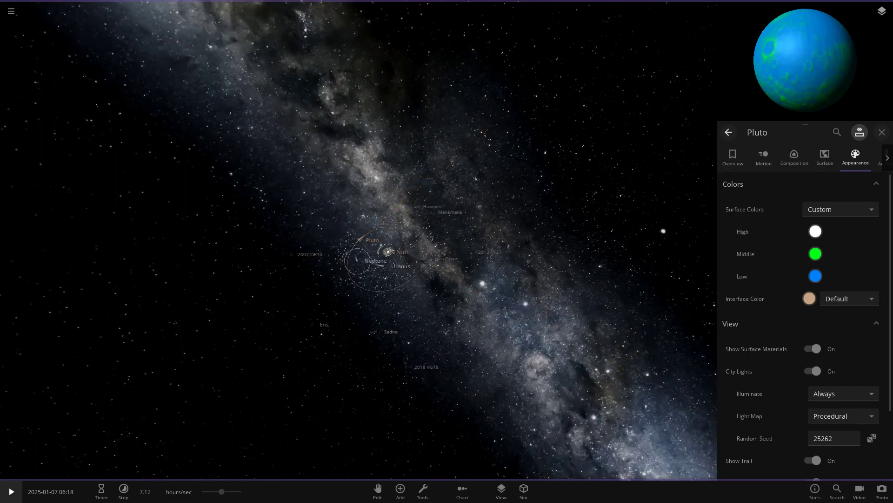
# Focus on Mars and examine its appearance settings and atmosphere properties, including Atmosphere Mass and CO₂ Fraction
pyautogui.doubleClick(384, 266)
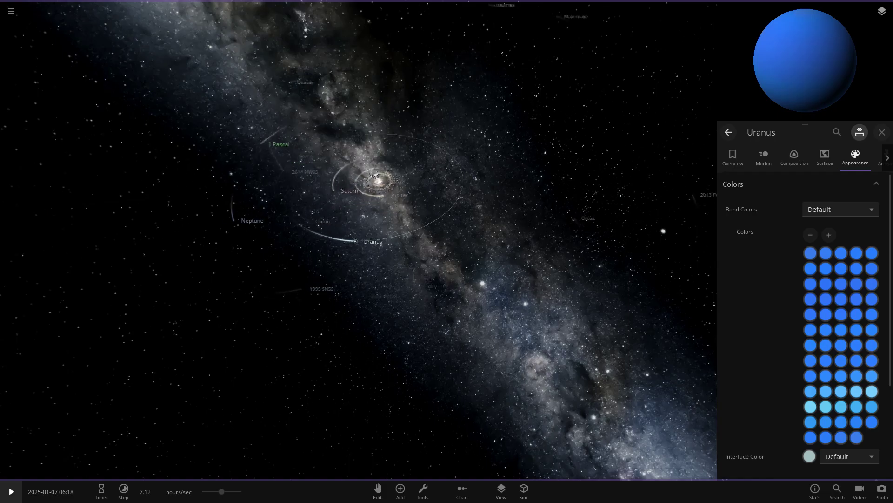
pyautogui.doubleClick(416, 115)
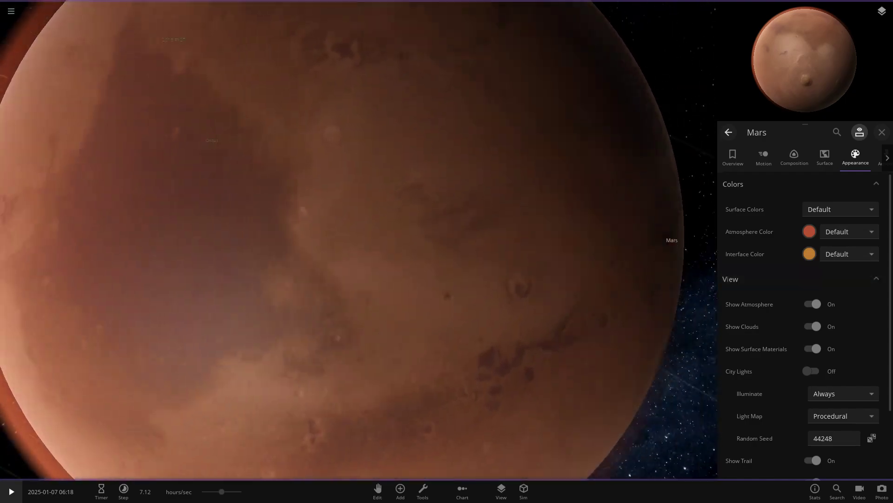
pyautogui.scroll(-3, 801, 326)
pyautogui.scroll(3, 805, 326)
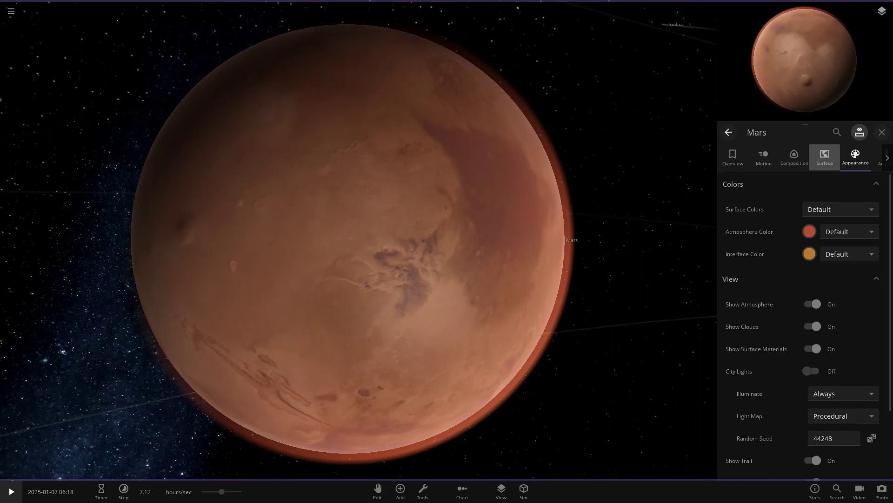
pyautogui.click(825, 158)
pyautogui.scroll(-6, 803, 326)
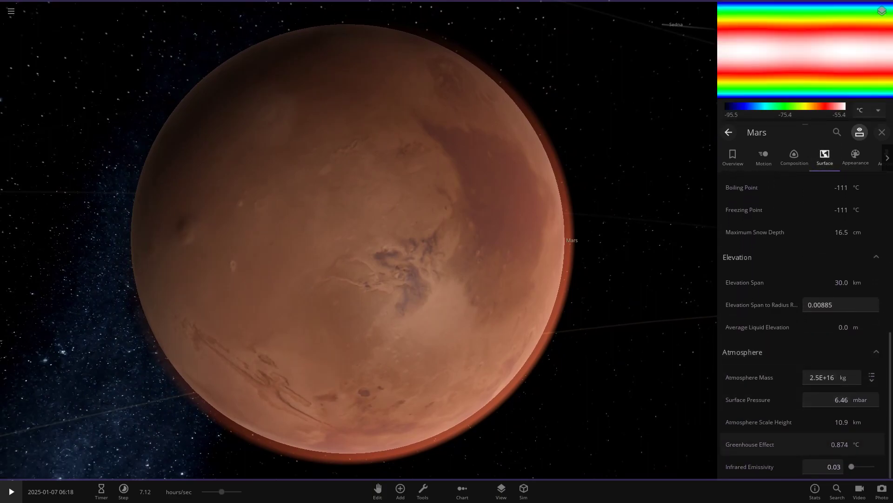
pyautogui.click(822, 377)
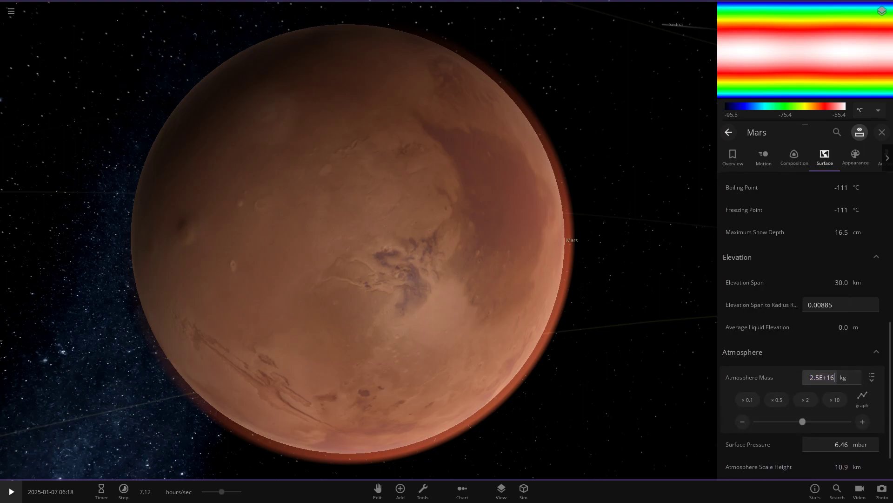
pyautogui.scroll(-3, 802, 328)
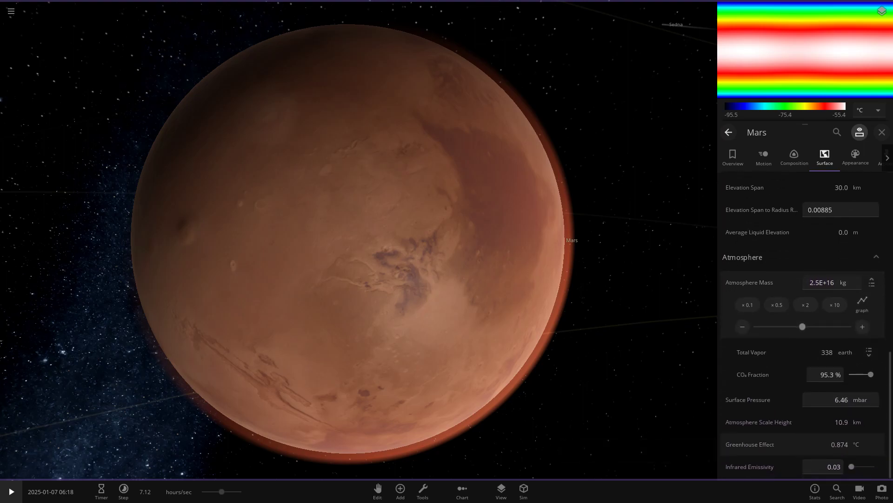
# Examine Mars from several angles and review its surface temperature and energy flow properties
pyautogui.moveTo(419, 280); pyautogui.dragTo(458, 249)
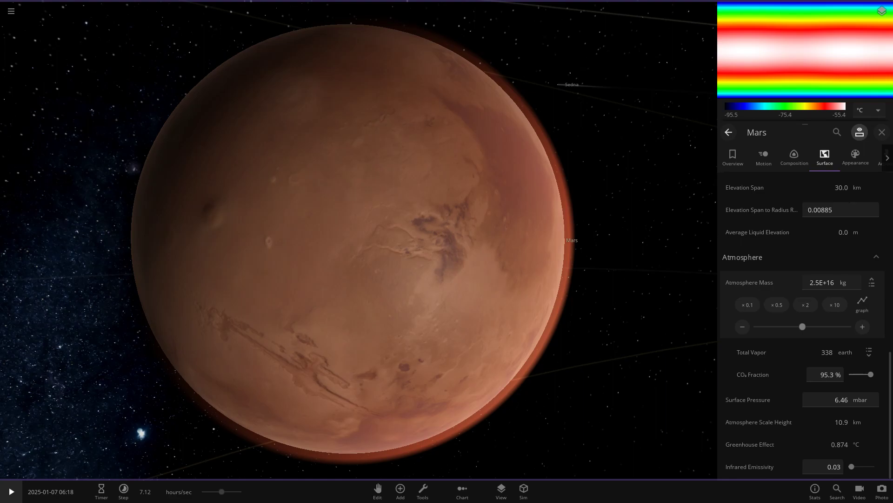
pyautogui.scroll(-4, 362, 251)
pyautogui.moveTo(363, 252); pyautogui.dragTo(437, 254)
pyautogui.scroll(1, 838, 418)
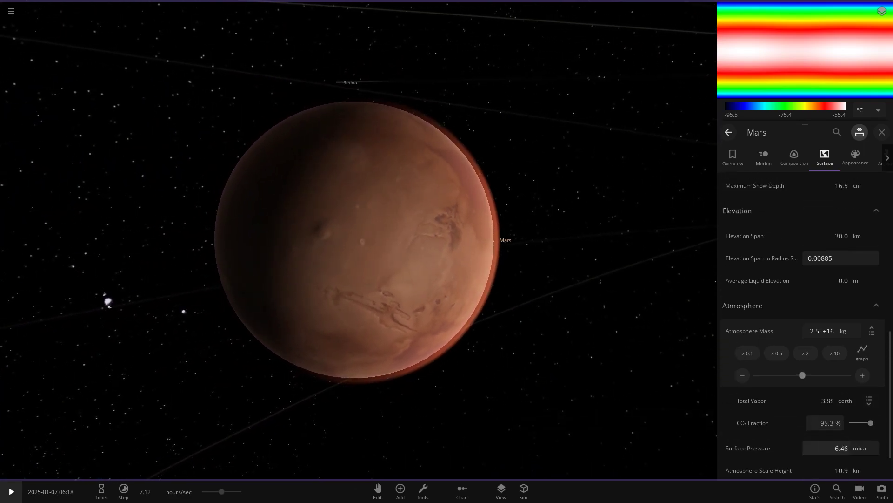
pyautogui.scroll(5, 745, 314)
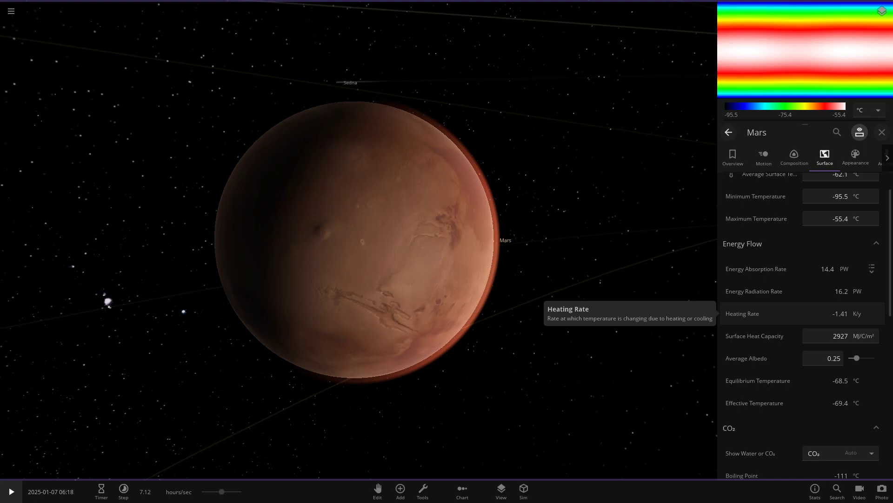
pyautogui.scroll(-3, 358, 240)
pyautogui.scroll(-5, 358, 240)
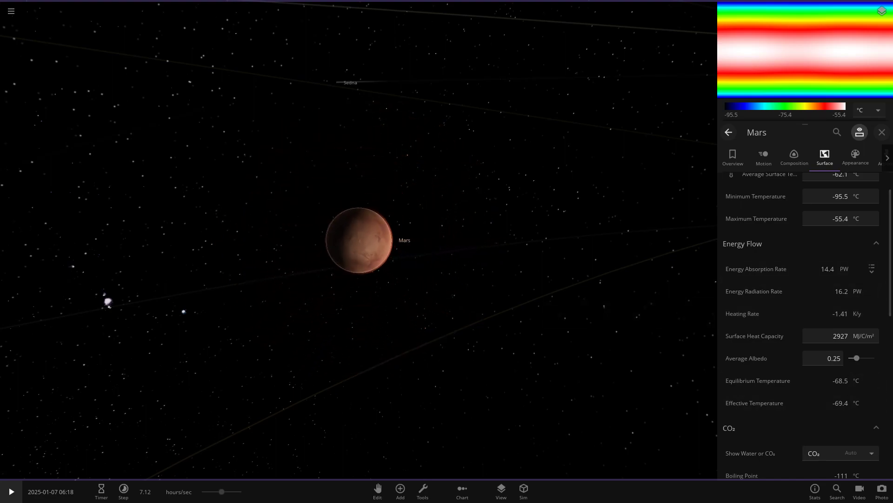
# Add a Random Moon in orbit near Mars
pyautogui.click(400, 490)
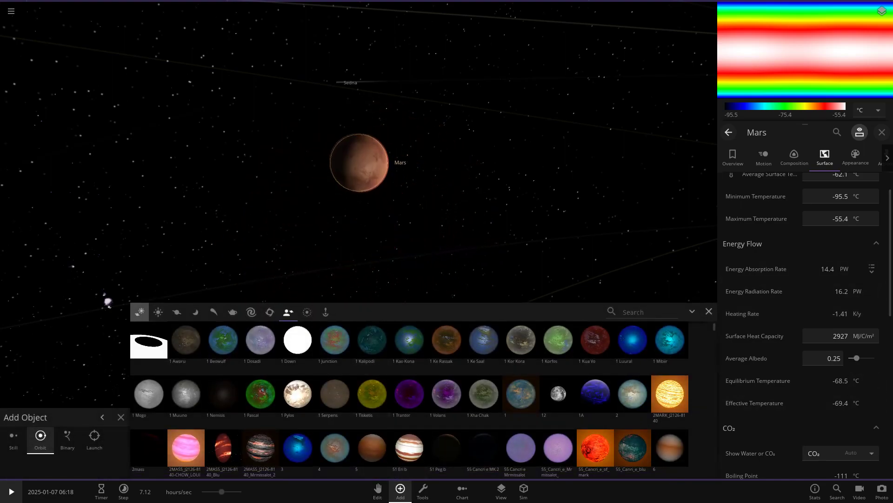
pyautogui.click(139, 311)
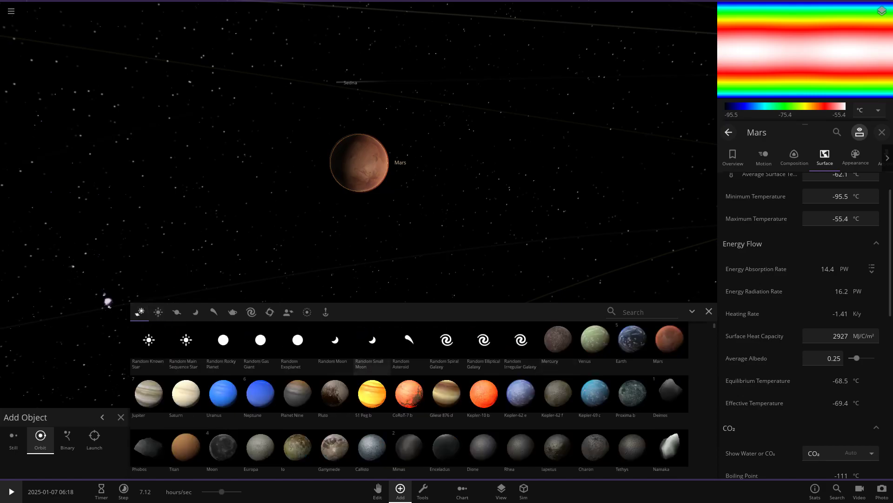
pyautogui.click(334, 346)
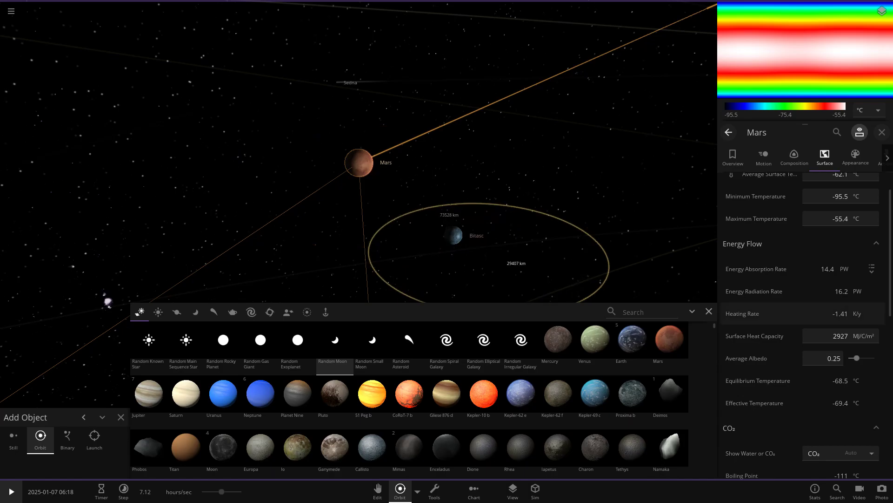
pyautogui.click(709, 311)
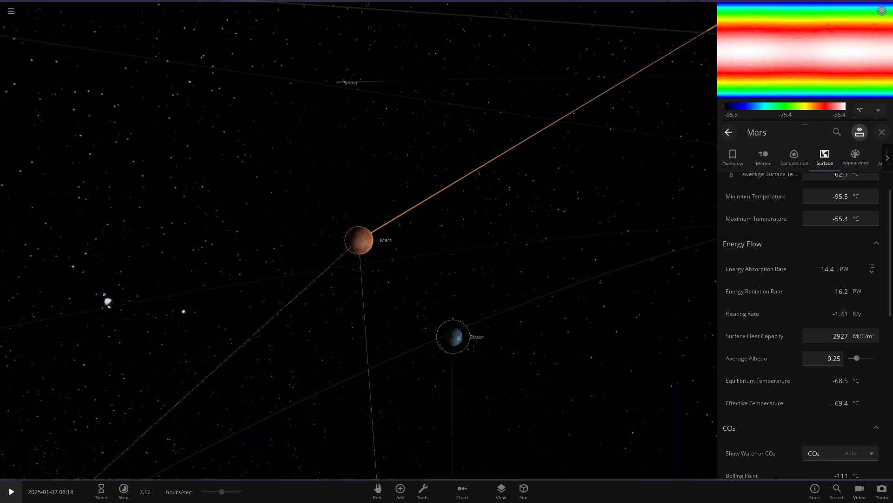
# Focus on the new moon near Mars and open its surface properties
pyautogui.click(453, 336)
pyautogui.click(453, 336)
pyautogui.doubleClick(568, 336)
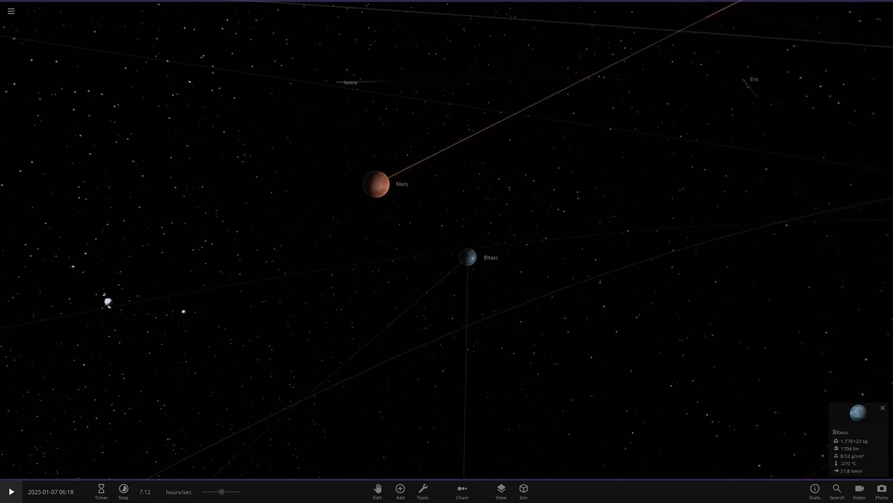
pyautogui.click(861, 438)
pyautogui.scroll(-1, 803, 344)
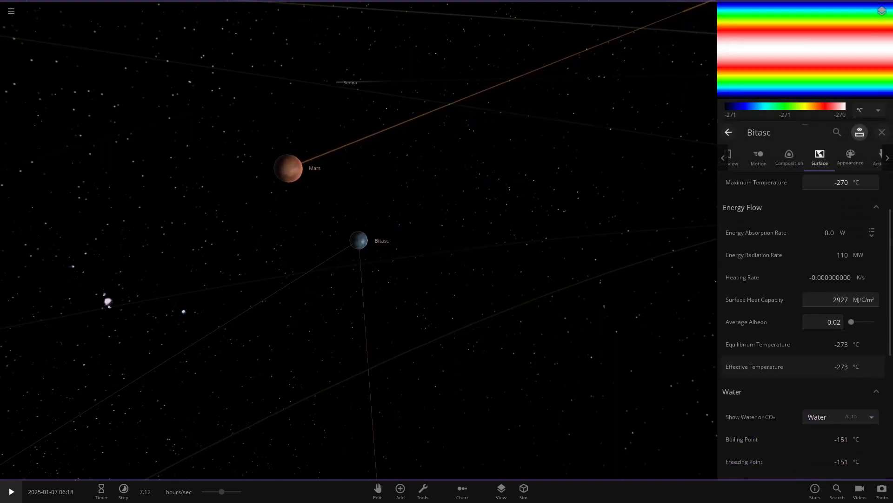
# Set the new moon's Atmosphere Mass to 1000 kg and inspect its atmosphere
pyautogui.scroll(-7, 828, 399)
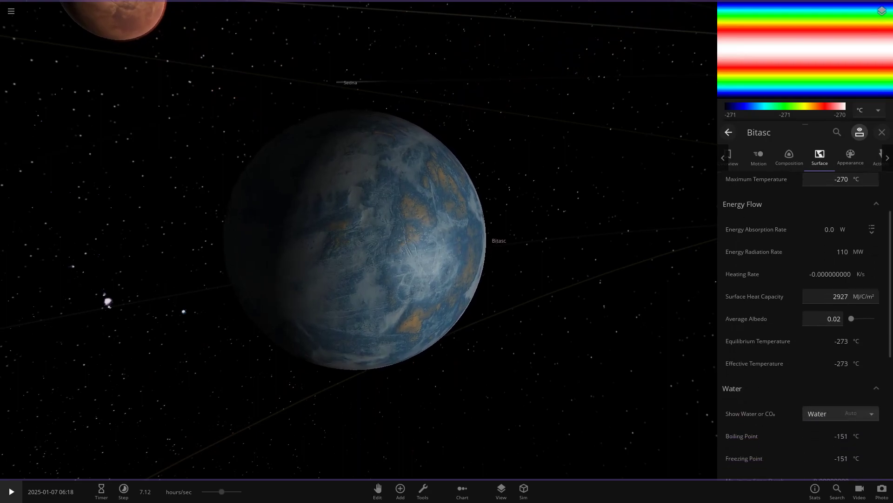
pyautogui.click(826, 378)
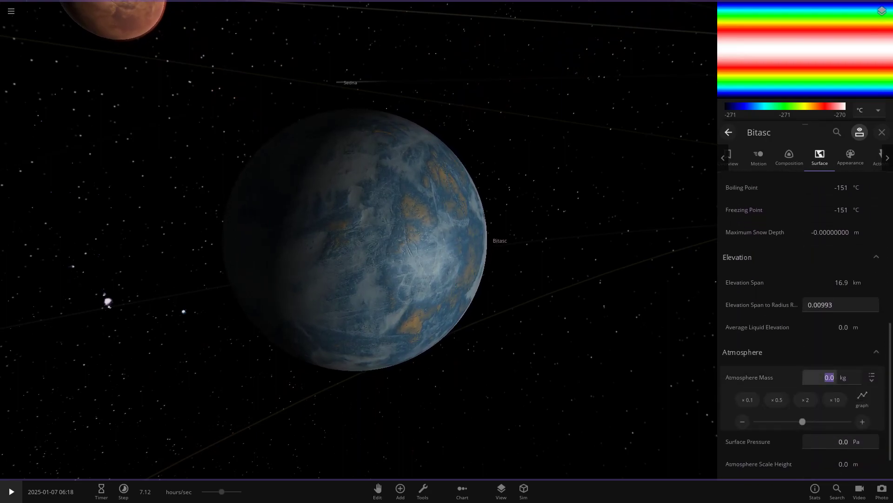
pyautogui.write('1000')
pyautogui.press('Return')
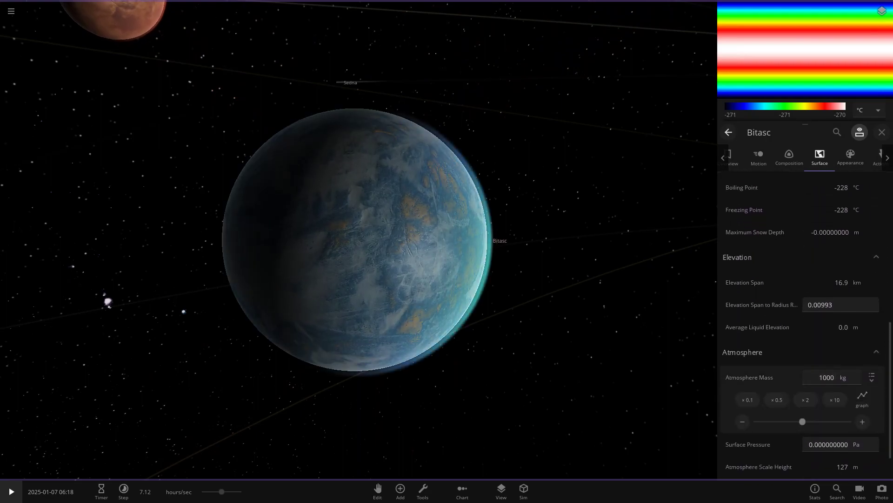
pyautogui.scroll(-5, 826, 378)
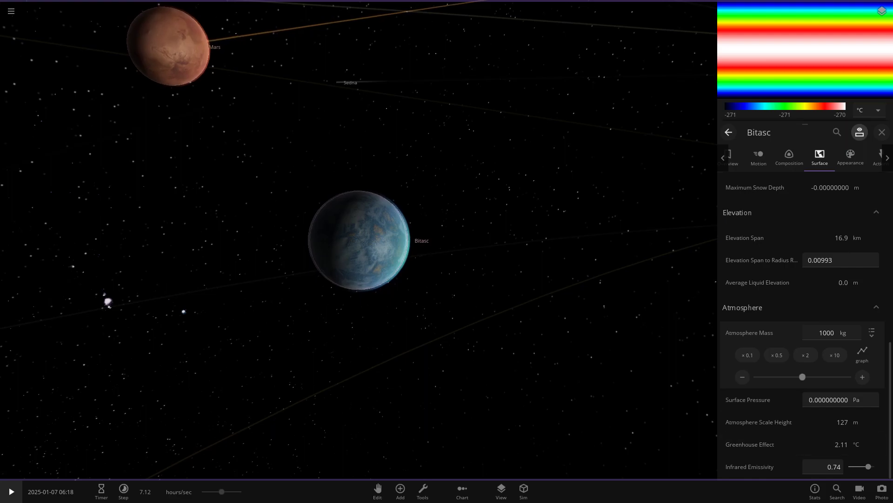
# Change Mars's Atmosphere Scale Height unit to AU and set its Infrared Emissivity to 1.00
pyautogui.moveTo(759, 421)
pyautogui.click(169, 47)
pyautogui.click(865, 421)
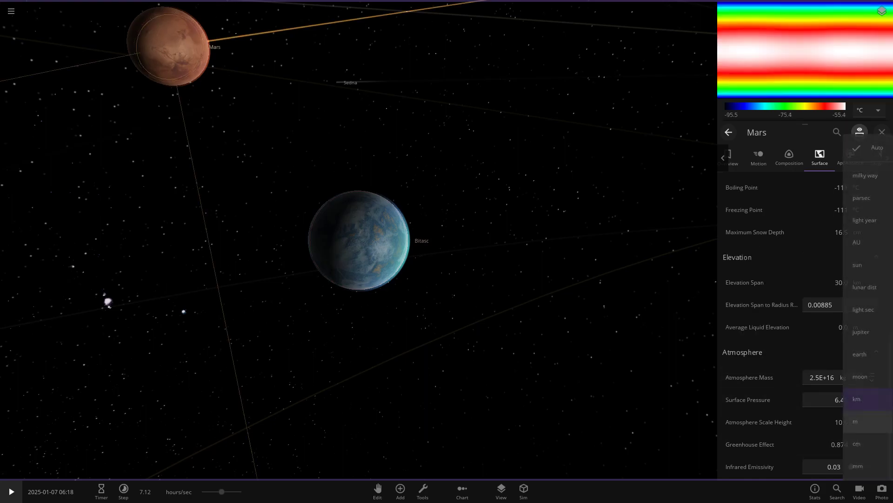
pyautogui.click(865, 421)
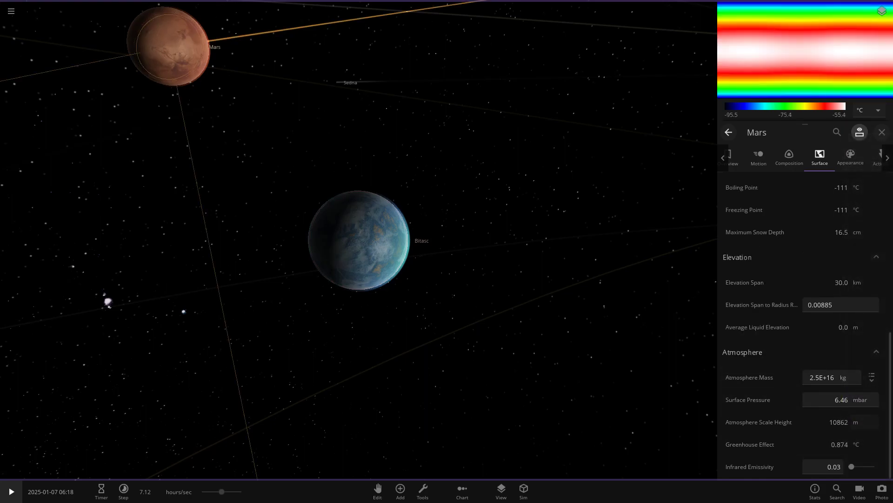
pyautogui.click(864, 422)
pyautogui.click(863, 242)
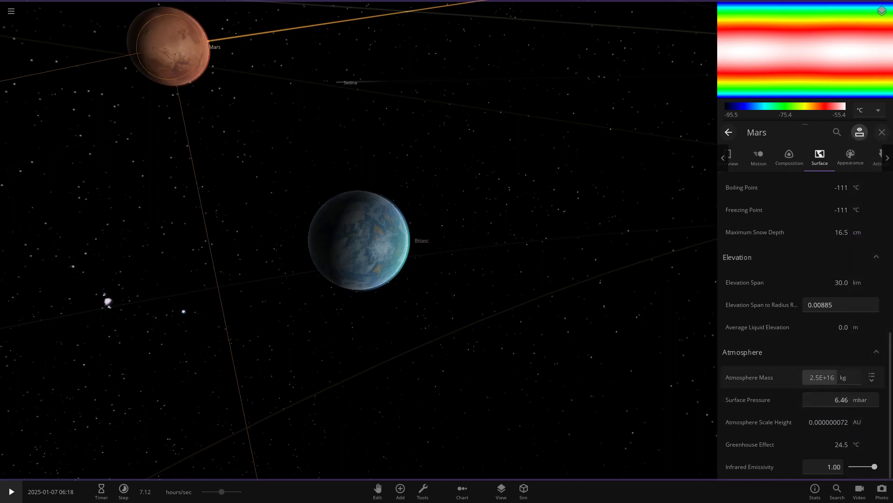
# Review Mars's elevation and atmosphere properties and inspect the nearby moon's atmosphere up close
pyautogui.click(822, 377)
pyautogui.click(768, 352)
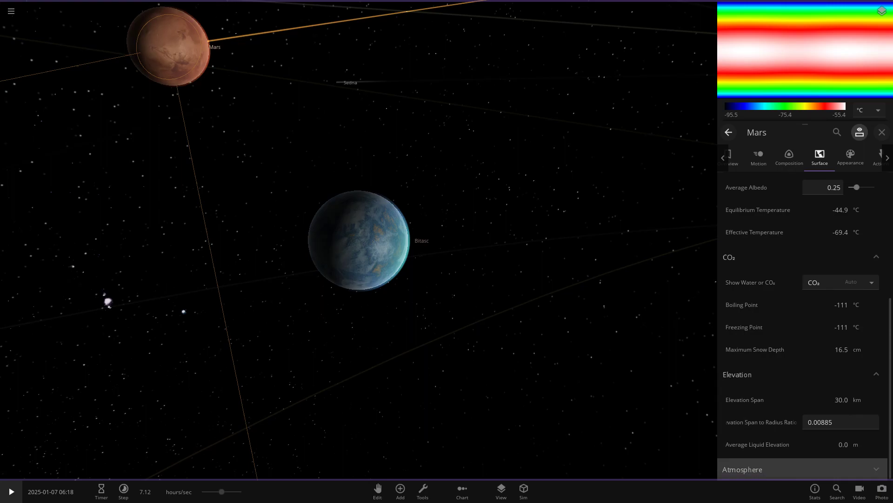
pyautogui.scroll(-4, 772, 461)
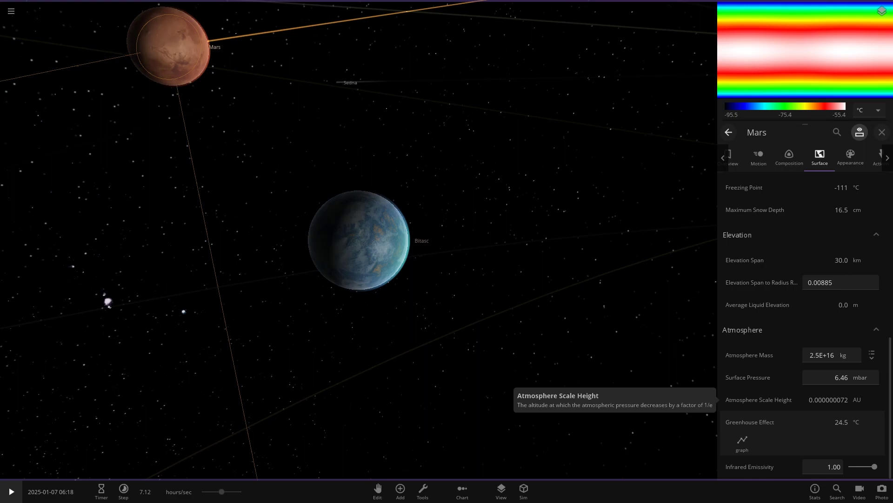
pyautogui.scroll(5, 359, 240)
pyautogui.scroll(-2, 359, 240)
pyautogui.moveTo(358, 240); pyautogui.dragTo(307, 186)
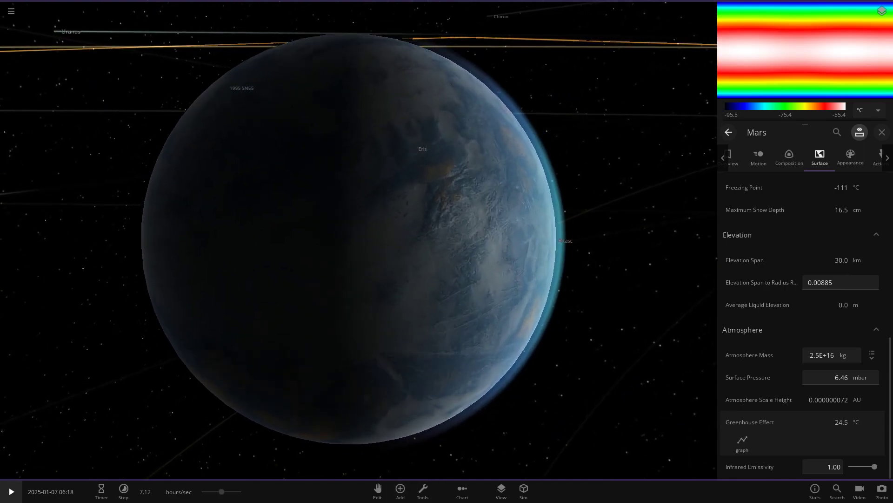
# Start adding an object in orbit and search the object library for "gre"
pyautogui.click(400, 488)
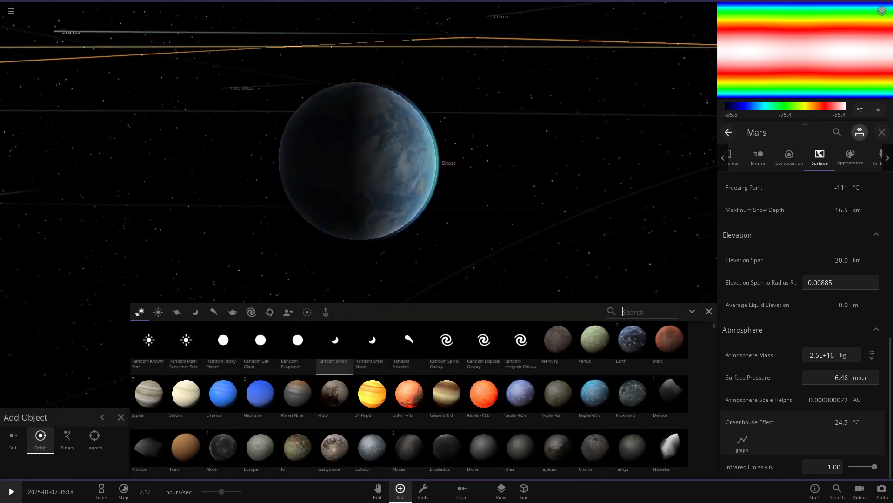
pyautogui.write('v')
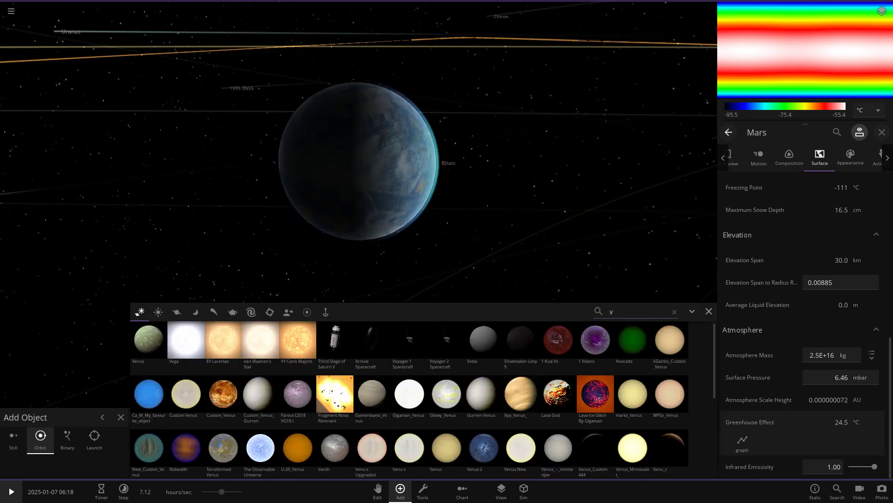
pyautogui.press('BackSpace')
pyautogui.write('grr')
pyautogui.press('BackSpace')
pyautogui.press('BackSpace')
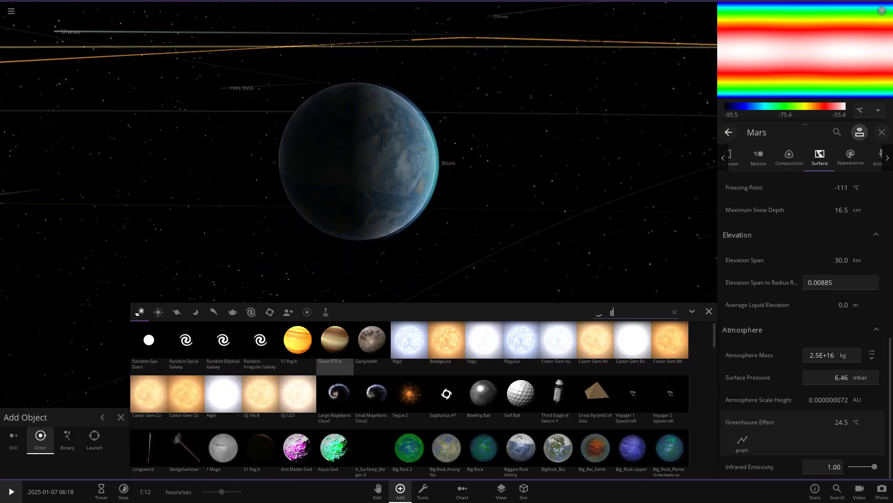
pyautogui.write('re')
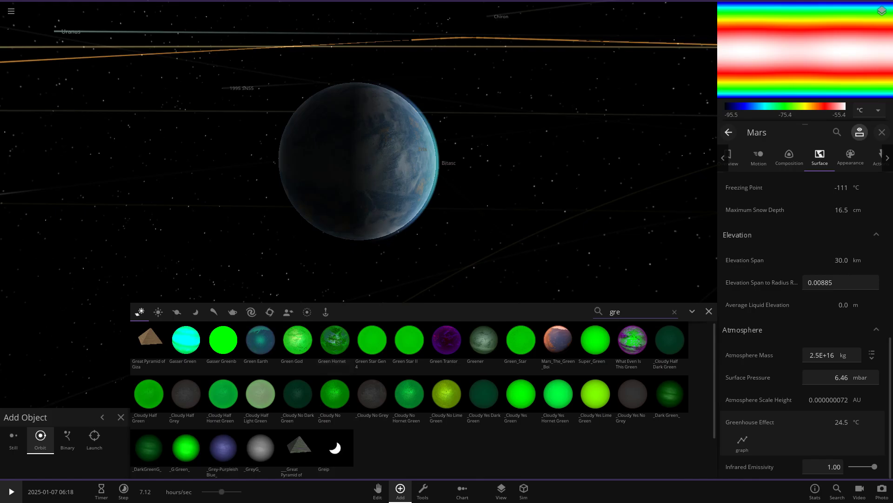
# Place the _Cloudy No Lime Green and _Cloudy Yes Lime Green planets in orbit near Mars
pyautogui.click(446, 393)
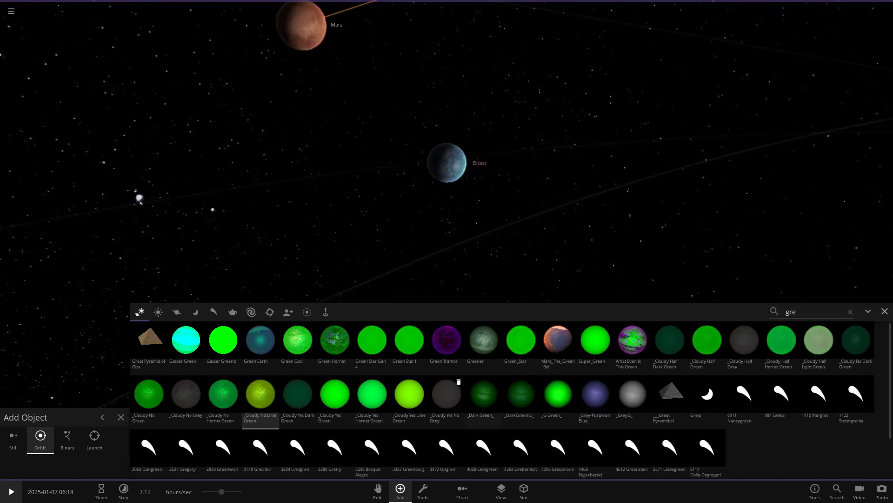
pyautogui.click(561, 236)
pyautogui.moveTo(650, 209); pyautogui.dragTo(600, 188)
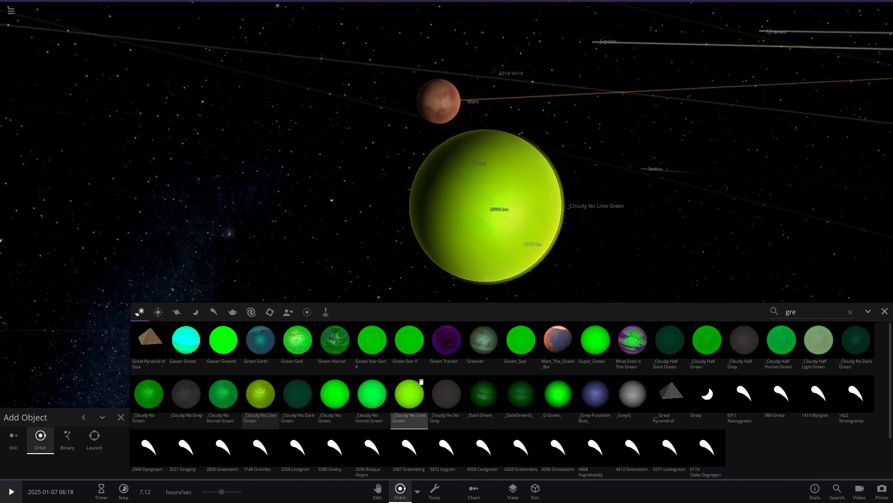
pyautogui.click(409, 395)
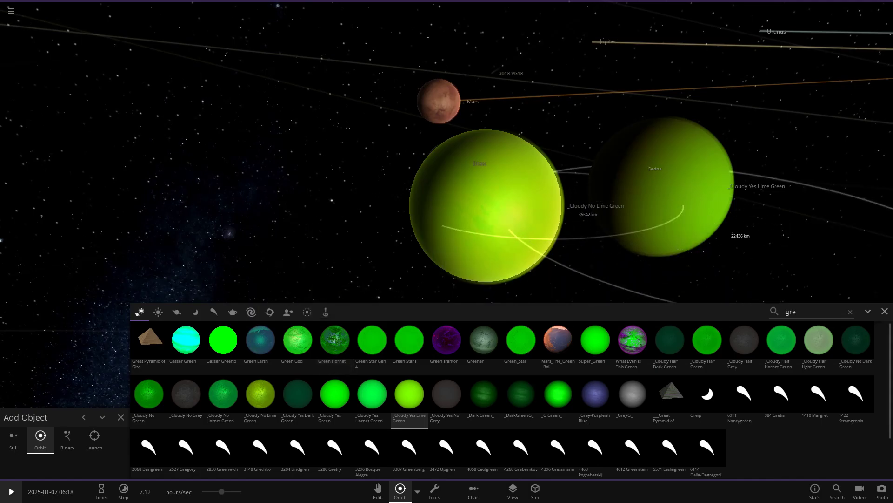
pyautogui.click(885, 311)
# Focus on the _Cloudy No Lime Green planet and open its appearance properties
pyautogui.click(489, 302)
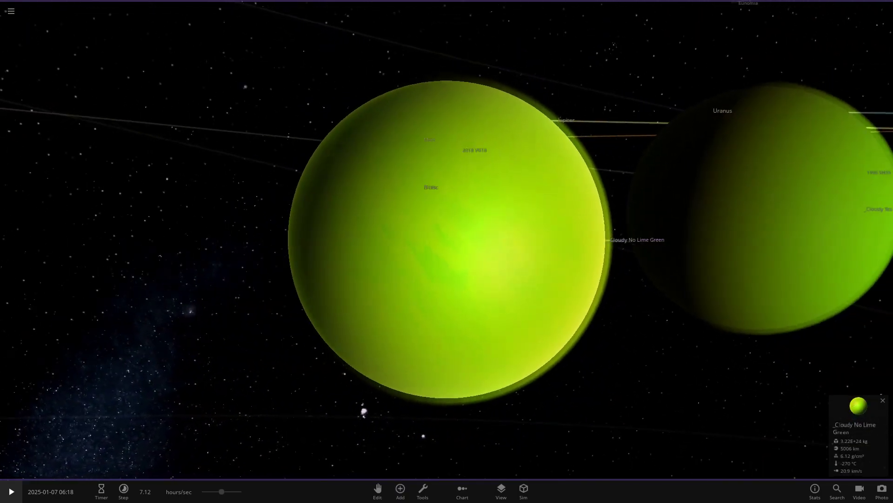
pyautogui.click(858, 410)
pyautogui.scroll(-2, 805, 370)
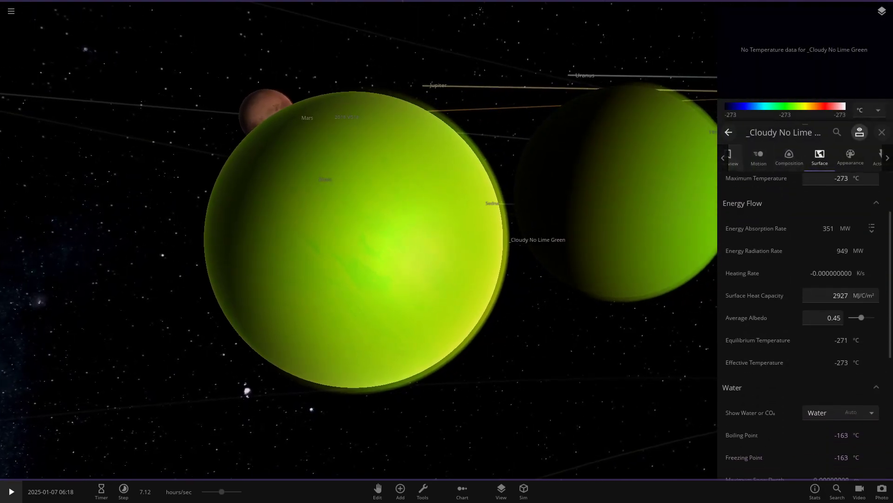
pyautogui.click(735, 158)
pyautogui.scroll(-3, 805, 279)
pyautogui.click(850, 158)
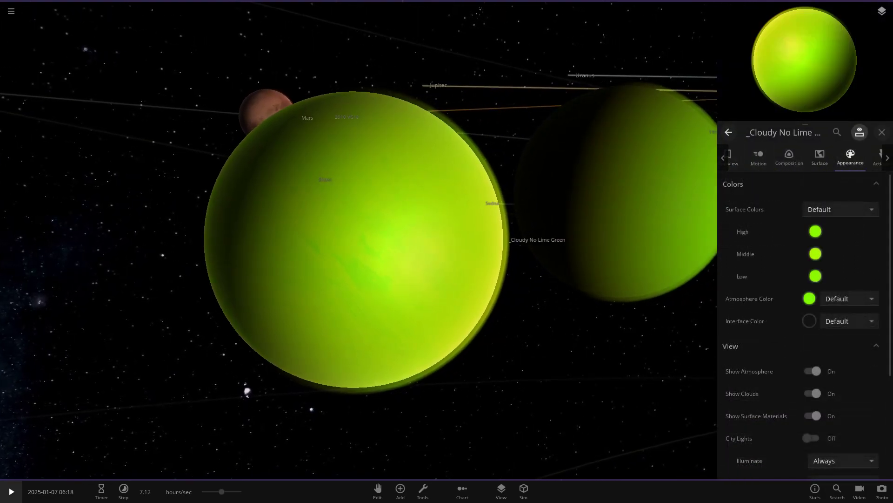
# Set the Low, Middle and High surface colors of the _Cloudy No Lime Green planet to white
pyautogui.click(815, 276)
pyautogui.moveTo(698, 293); pyautogui.dragTo(668, 270)
pyautogui.click(659, 263)
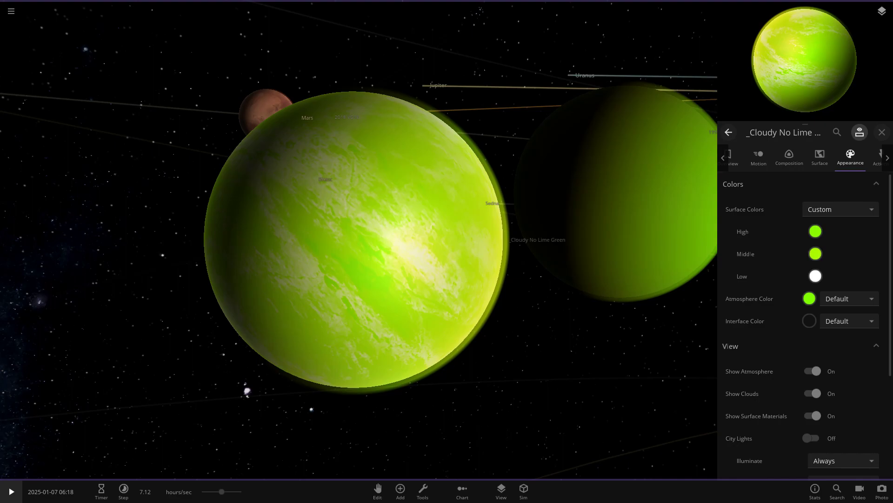
pyautogui.click(815, 253)
pyautogui.click(670, 245)
pyautogui.press('Escape')
pyautogui.click(816, 232)
pyautogui.moveTo(686, 233); pyautogui.dragTo(669, 225)
pyautogui.click(654, 237)
pyautogui.moveTo(558, 279); pyautogui.dragTo(618, 280)
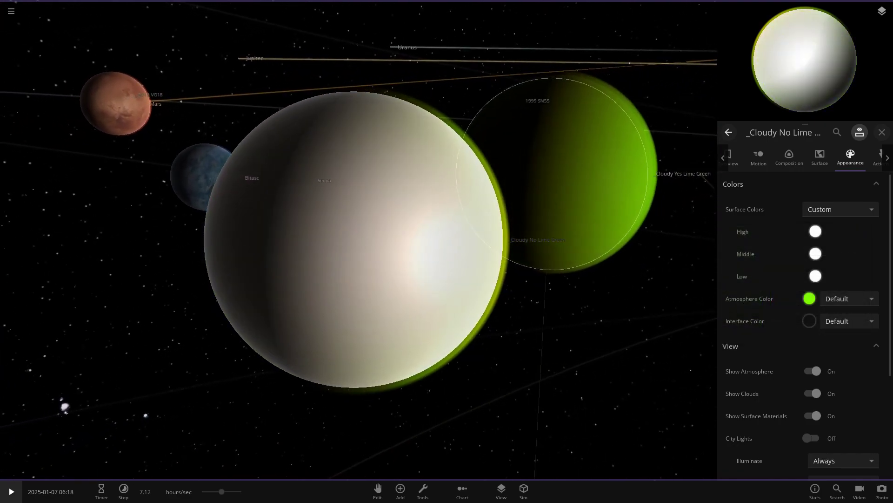
# Focus on the _Cloudy Yes Lime Green planet and switch Show Atmosphere off and back on
pyautogui.doubleClick(586, 179)
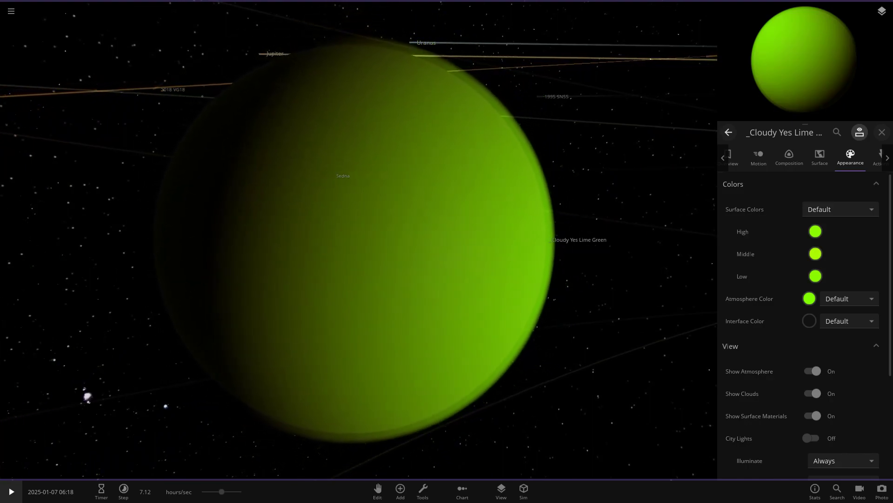
pyautogui.click(812, 371)
pyautogui.click(812, 371)
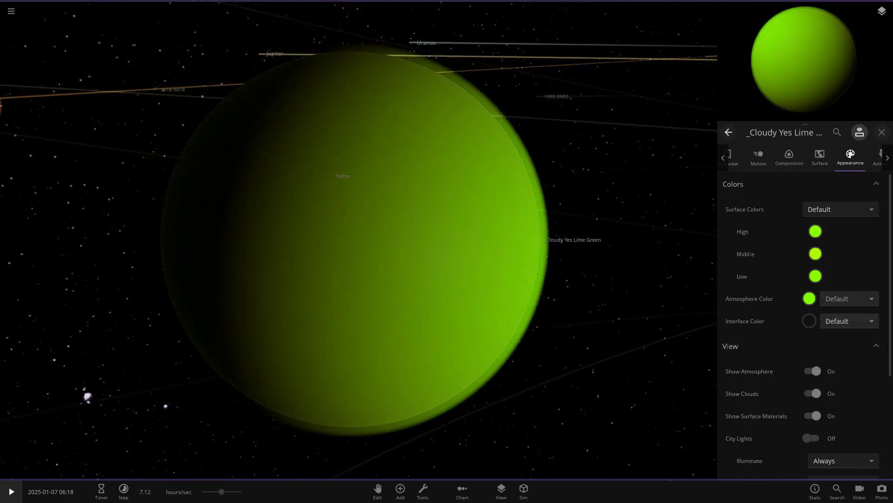
# Set the Low, Middle and High surface colors of the _Cloudy Yes Lime Green planet to white
pyautogui.click(815, 276)
pyautogui.moveTo(731, 298); pyautogui.dragTo(667, 270)
pyautogui.click(815, 254)
pyautogui.moveTo(724, 275); pyautogui.dragTo(667, 247)
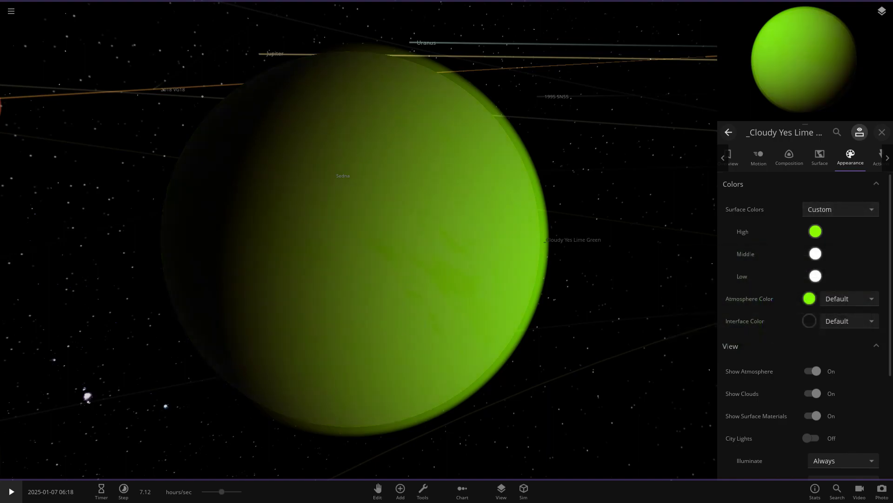
pyautogui.click(816, 231)
pyautogui.moveTo(724, 252); pyautogui.dragTo(667, 225)
pyautogui.moveTo(279, 242); pyautogui.dragTo(466, 247)
pyautogui.scroll(-6, 359, 242)
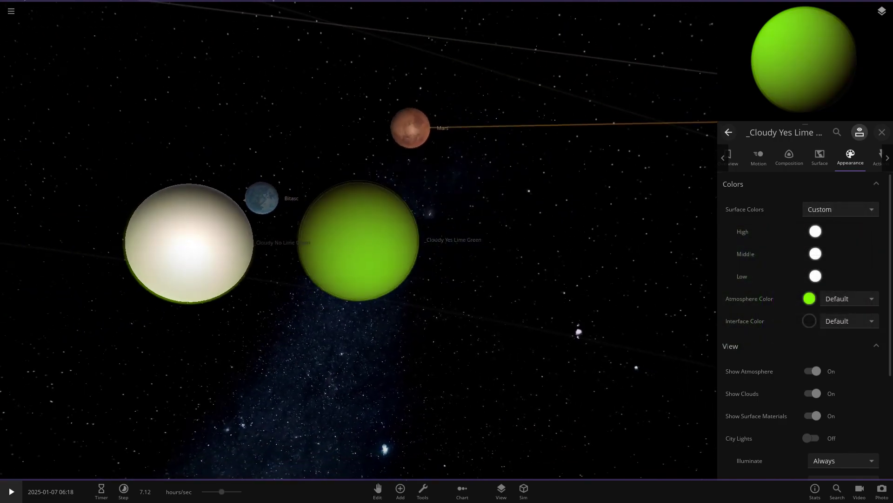
# Compare the surface and atmosphere properties of the two lime green planets, including Atmosphere Scale Height
pyautogui.click(201, 246)
pyautogui.click(820, 157)
pyautogui.scroll(-7, 828, 326)
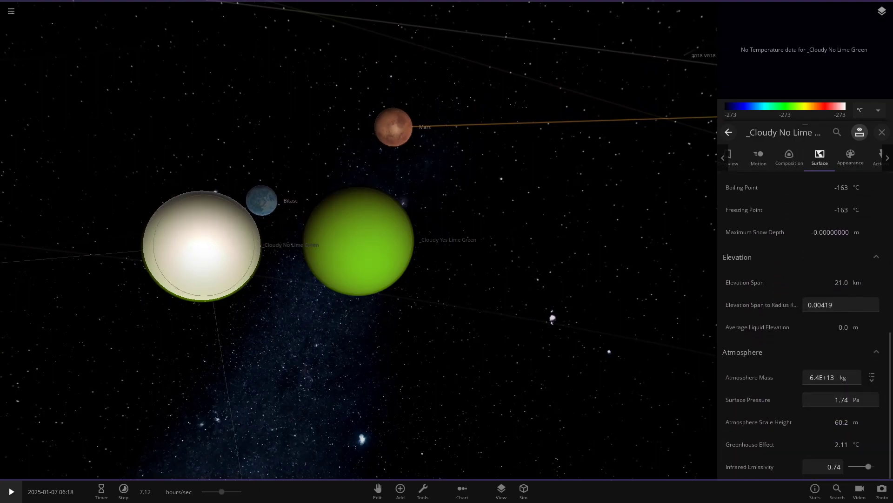
pyautogui.click(857, 422)
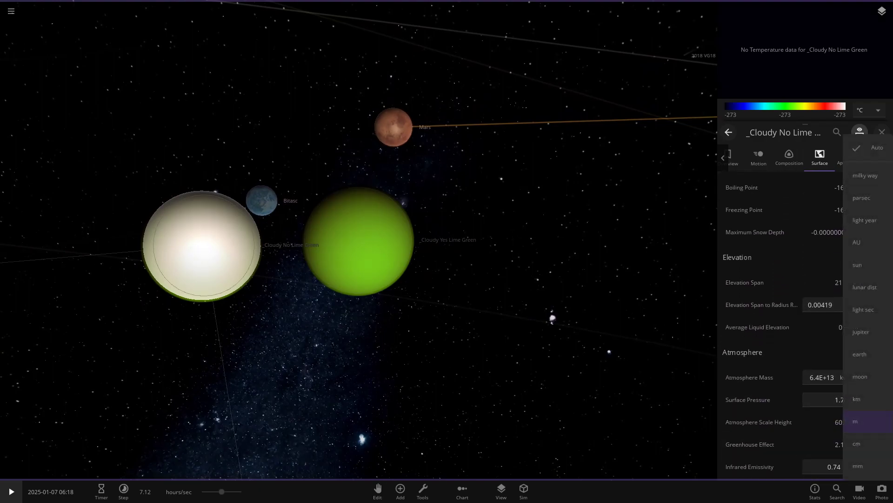
pyautogui.click(359, 240)
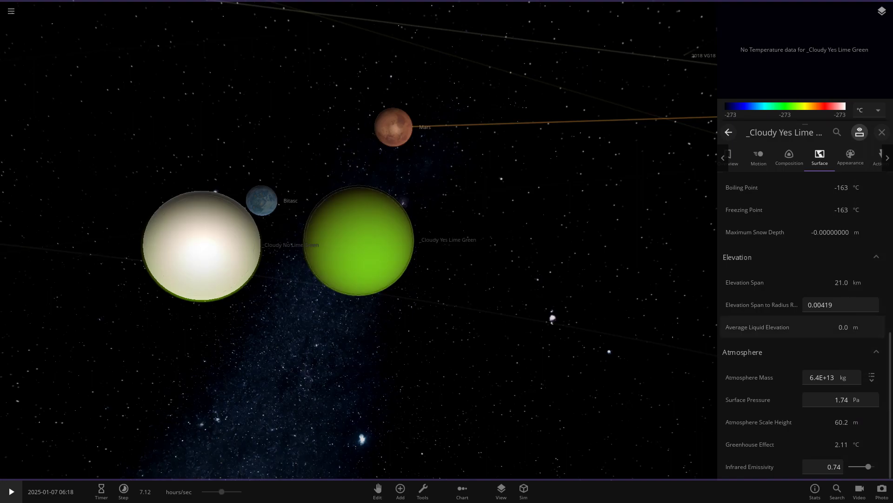
pyautogui.scroll(5, 359, 240)
pyautogui.moveTo(359, 241); pyautogui.dragTo(470, 244)
pyautogui.scroll(-4, 470, 244)
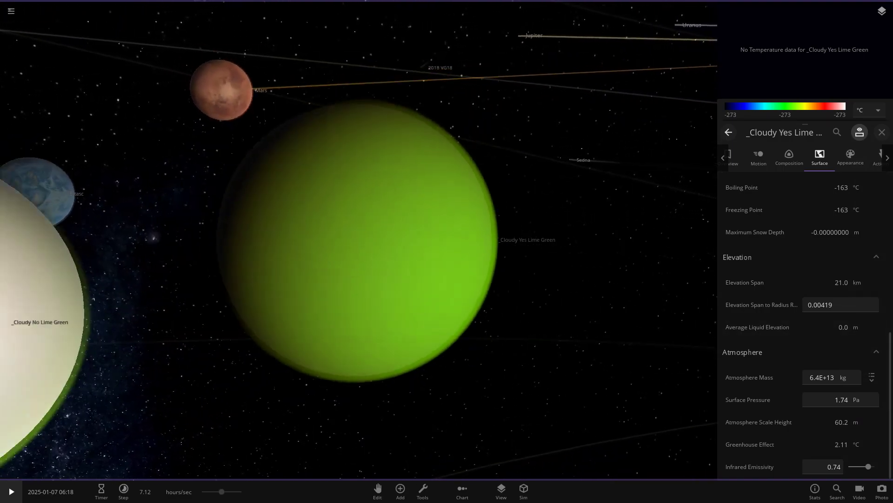
# Delete both lime green planets and the random moon near Mars
pyautogui.click(882, 133)
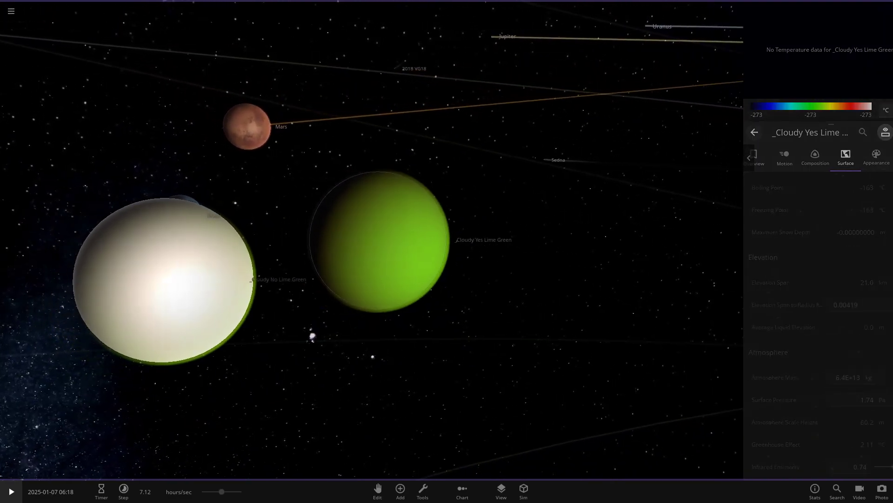
pyautogui.press('Delete')
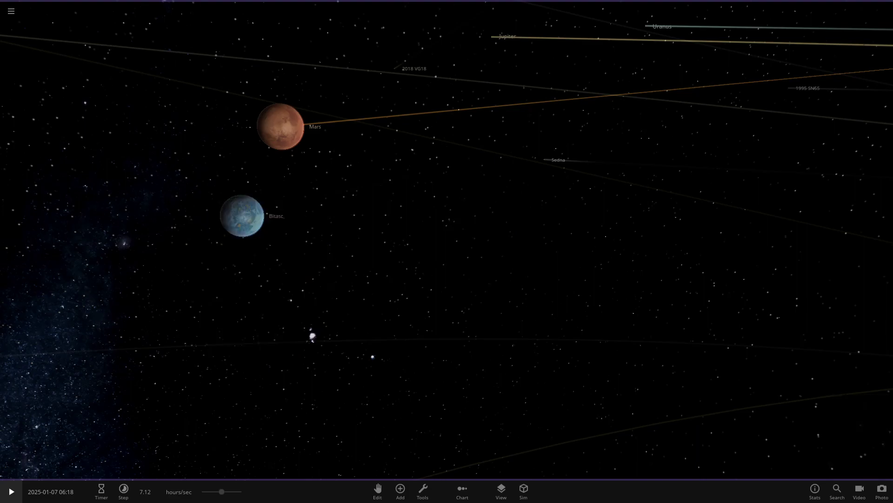
pyautogui.click(242, 216)
pyautogui.press('Delete')
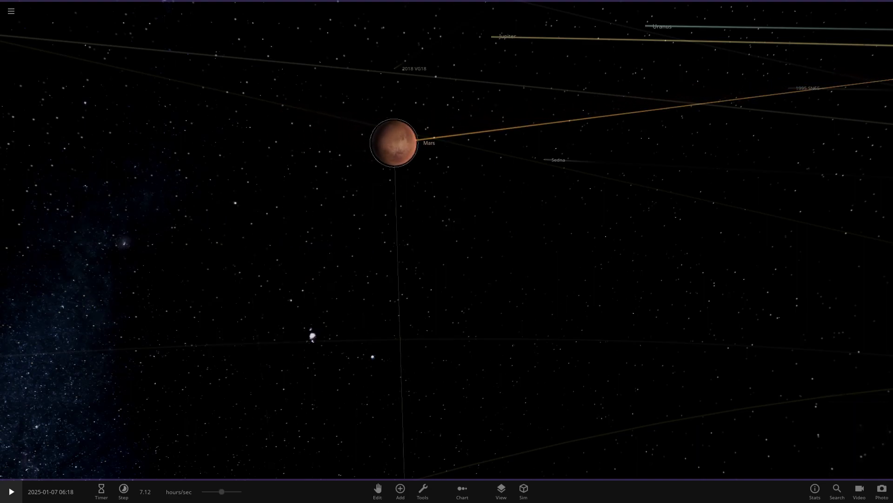
# Run the simulation and examine the solar system around Mars, Earth, Mercury and the Sun
pyautogui.click(394, 143)
pyautogui.scroll(-8, 394, 143)
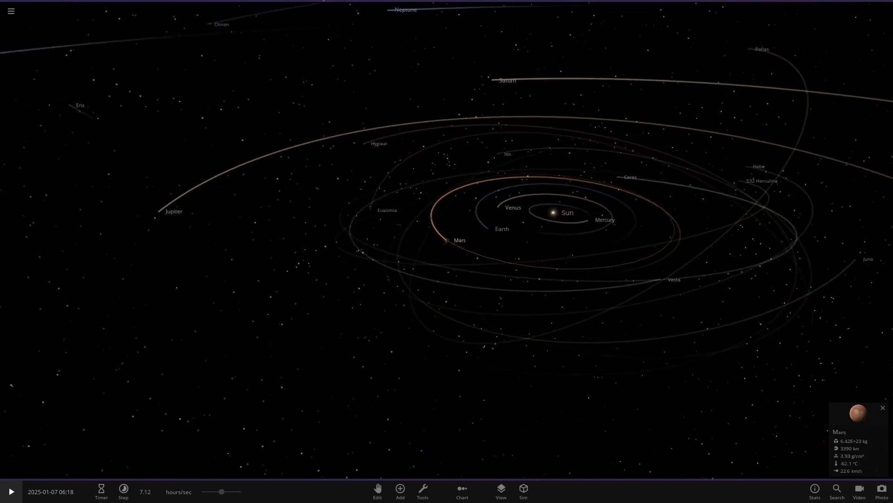
pyautogui.click(485, 229)
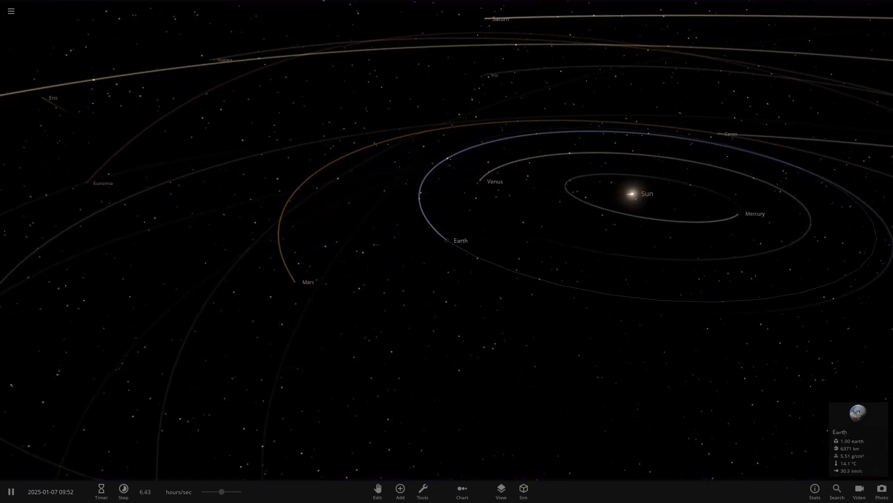
pyautogui.click(737, 213)
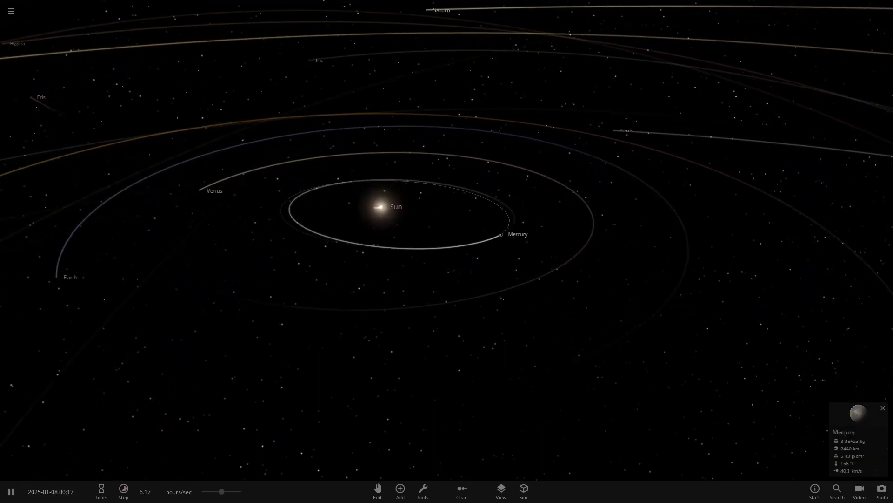
pyautogui.click(264, 197)
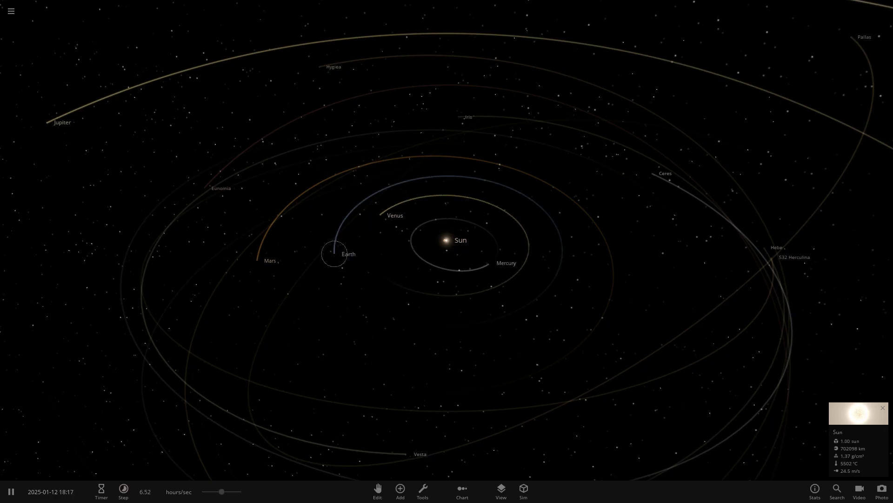
# Select Earth and open its overview properties
pyautogui.click(335, 254)
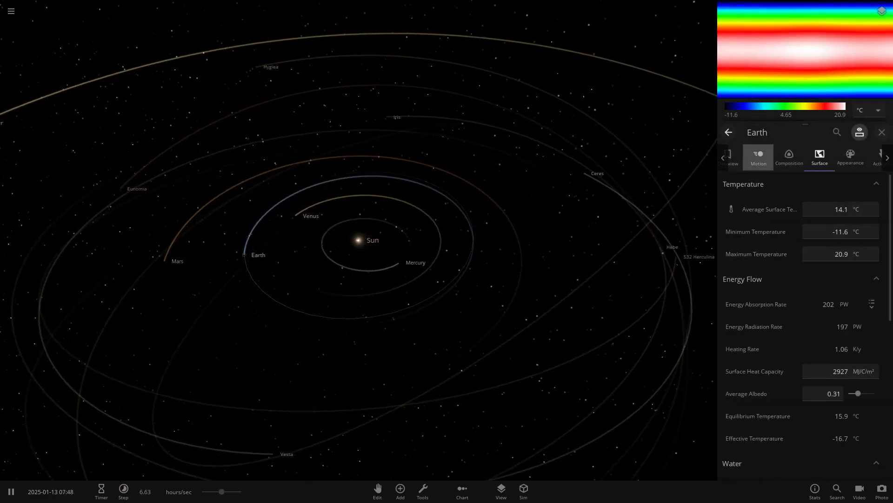
pyautogui.click(736, 159)
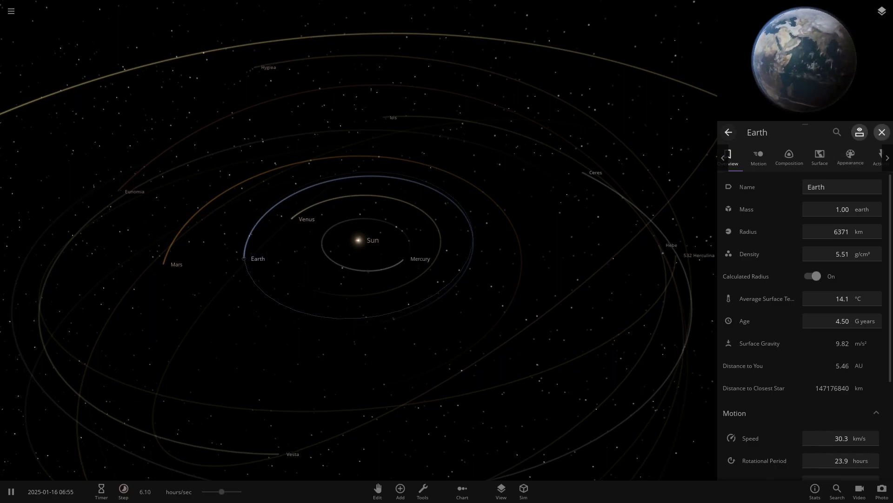
# Close Earth's properties and view Mercury's overview properties and its orbit around the Sun
pyautogui.click(882, 133)
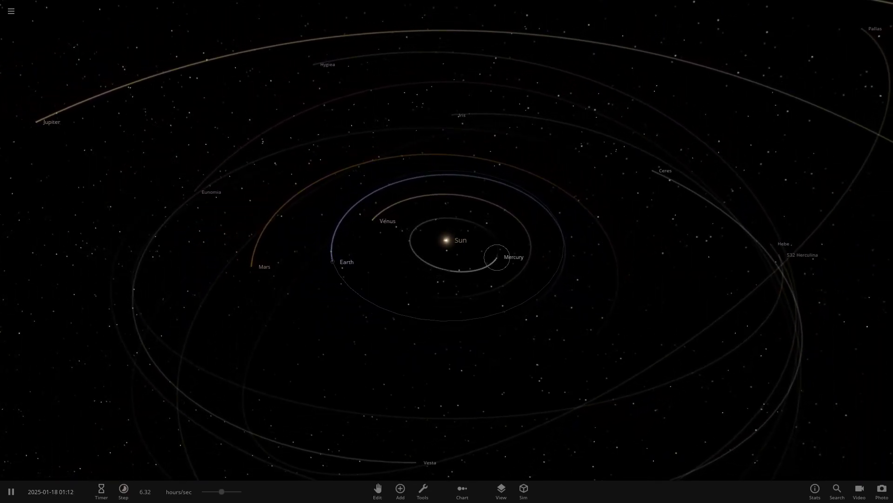
pyautogui.click(497, 257)
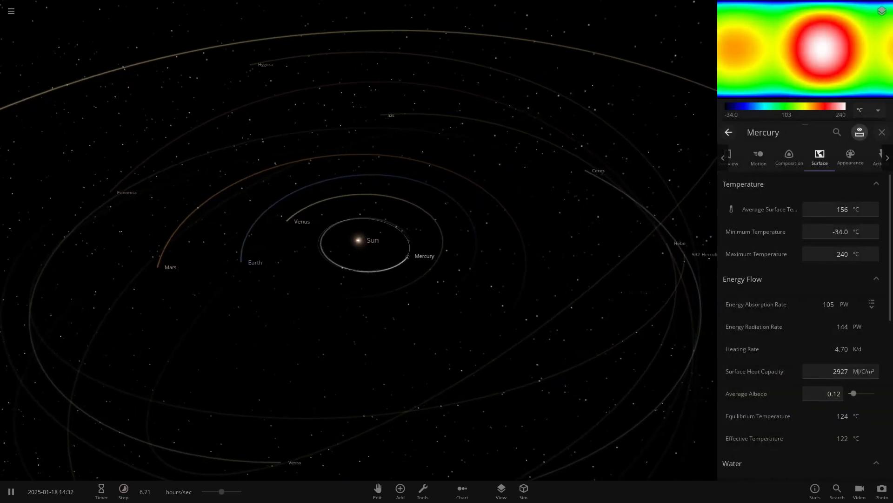
pyautogui.click(735, 158)
pyautogui.scroll(4, 361, 240)
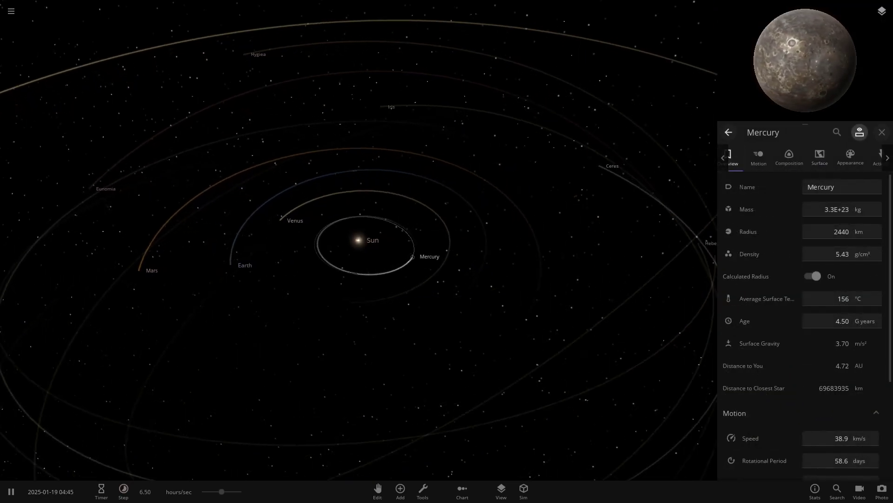
pyautogui.doubleClick(434, 262)
pyautogui.scroll(-5, 427, 260)
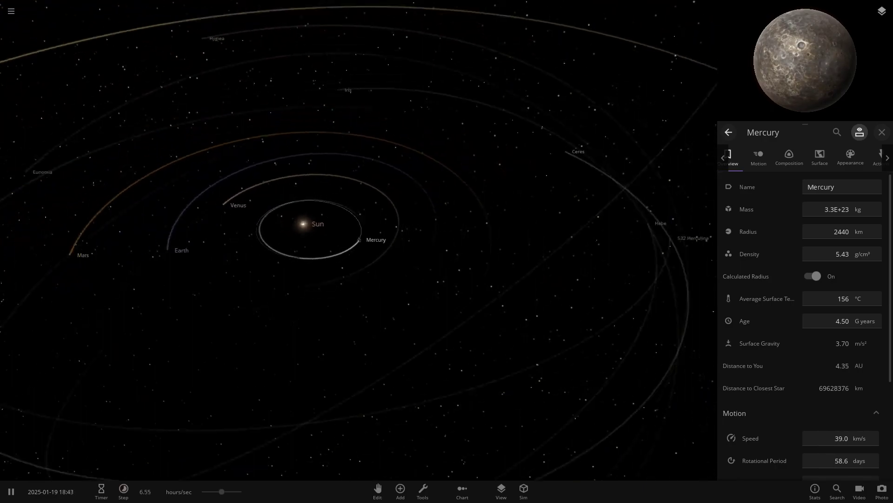
# Open the saved simulation Rainbow_Remastered_Discord_Version from My Sims and inspect the planet Salibe in it
pyautogui.click(11, 11)
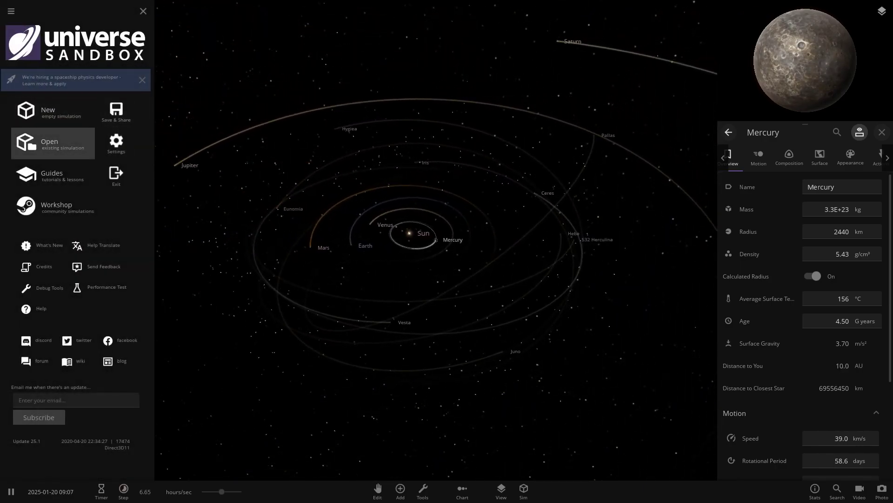
pyautogui.click(53, 143)
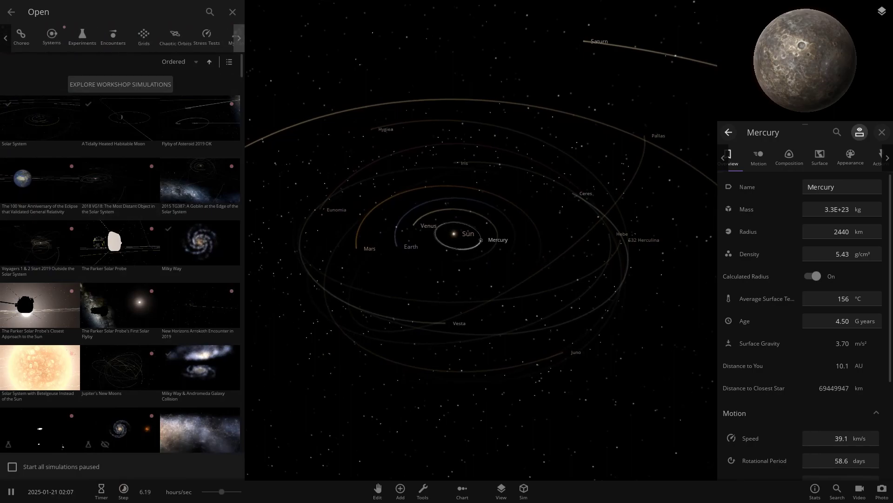
pyautogui.click(231, 36)
pyautogui.scroll(-5, 214, 312)
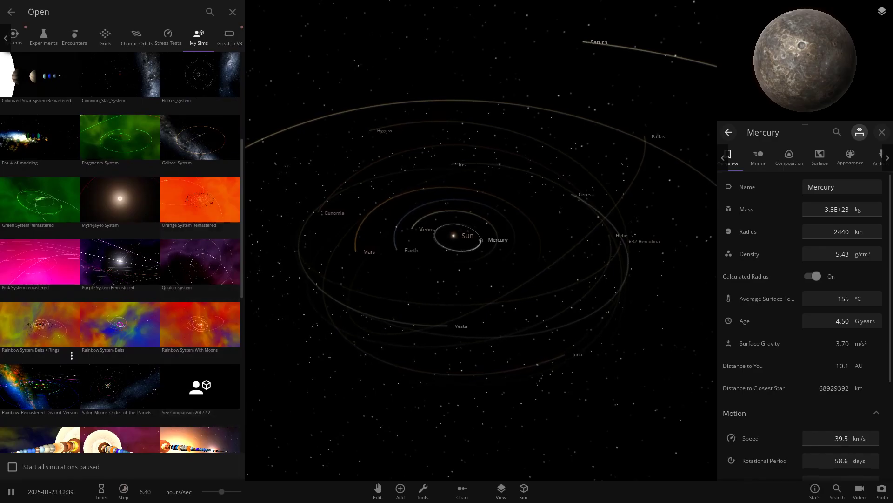
pyautogui.click(41, 387)
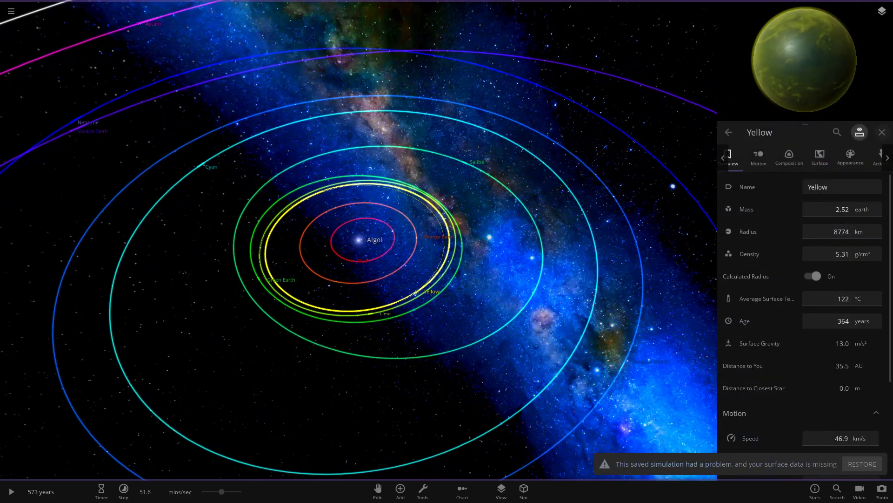
pyautogui.click(463, 162)
pyautogui.scroll(-5, 200, 333)
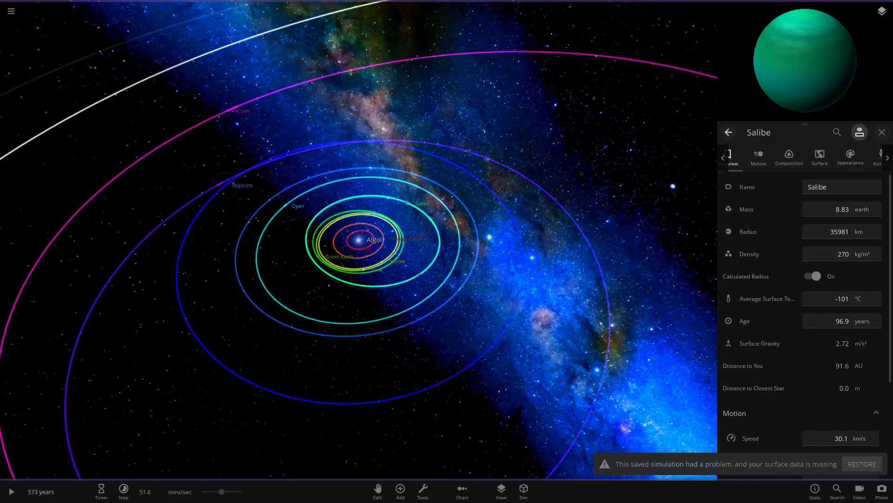
# Browse the saved simulations in My Sims and open Blossom_System
pyautogui.hotkey('ctrl', 'o')
pyautogui.scroll(-3, 200, 353)
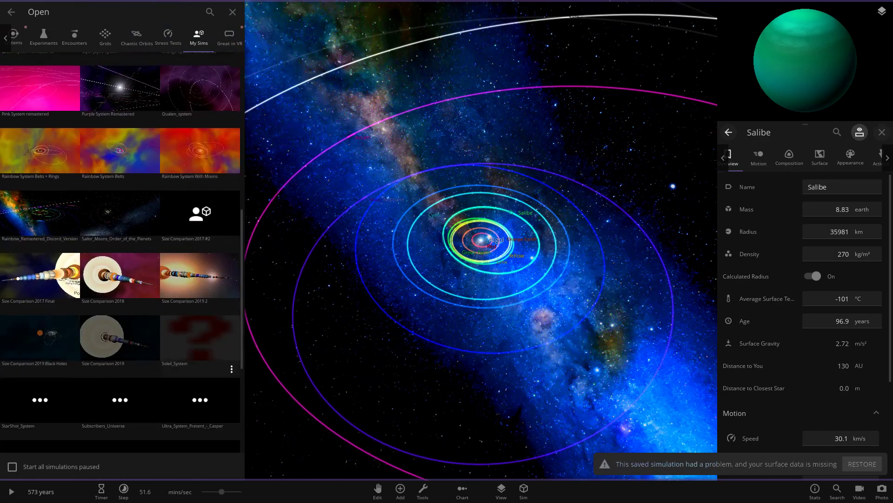
pyautogui.scroll(-3, 200, 354)
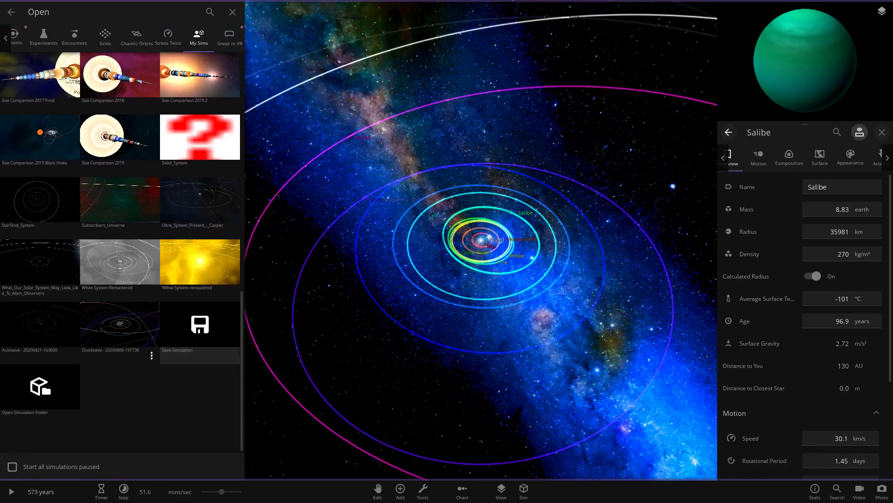
pyautogui.scroll(10, 140, 354)
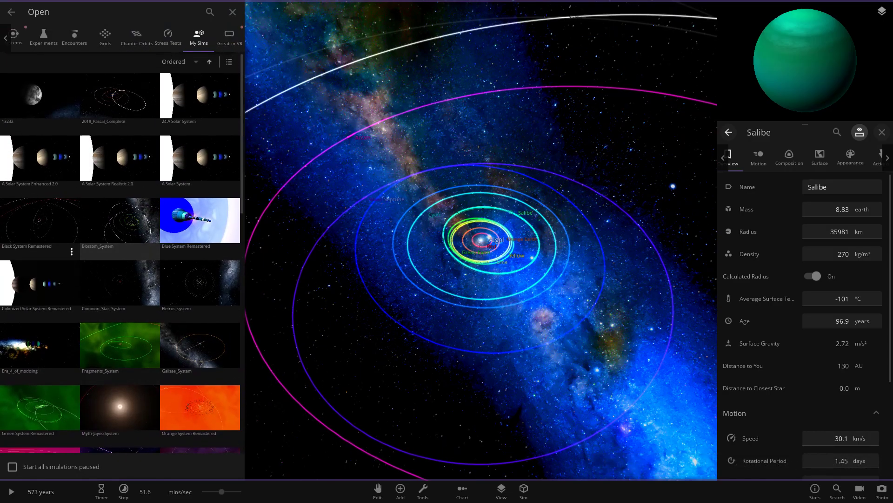
pyautogui.click(120, 221)
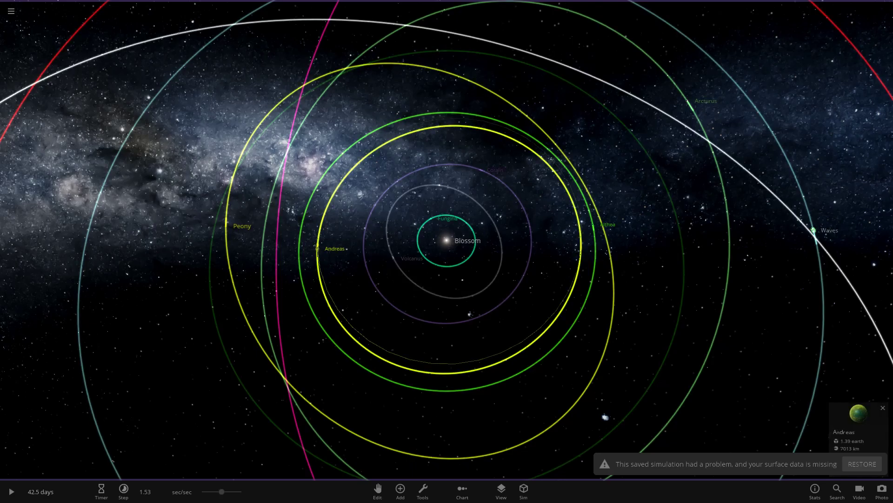
# Examine the overview properties of the planets Andreas, Arcturus, Waves, Rambutan, Chloride and Hop-Pop
pyautogui.click(859, 414)
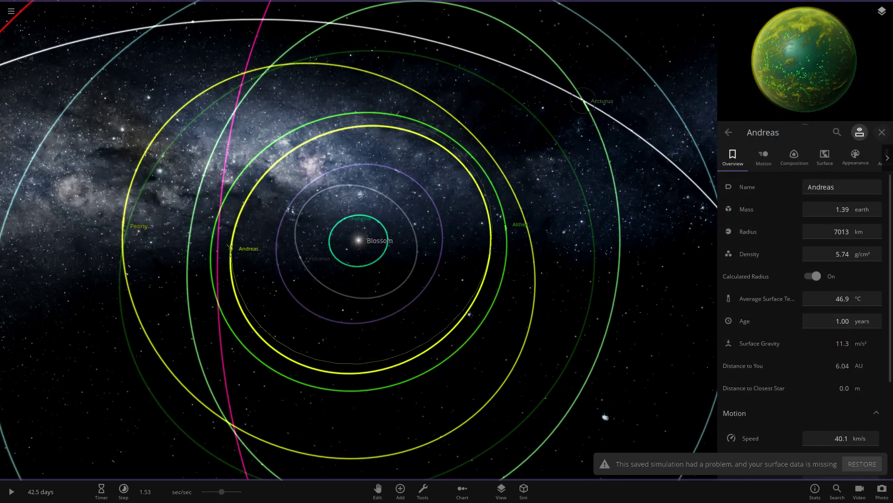
pyautogui.click(583, 100)
pyautogui.scroll(-5, 540, 168)
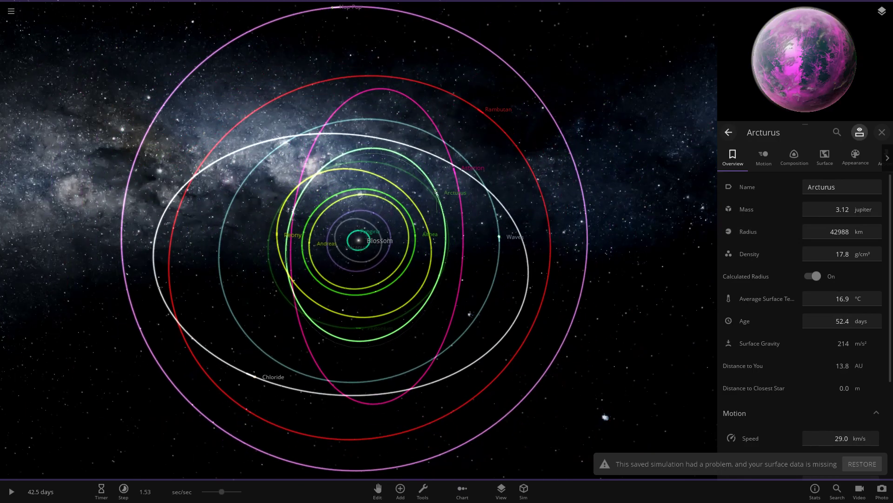
pyautogui.click(497, 236)
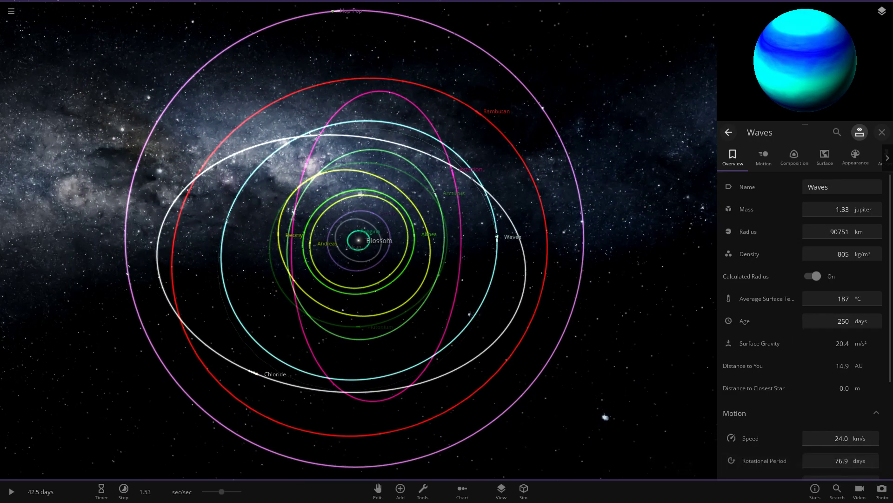
pyautogui.click(475, 111)
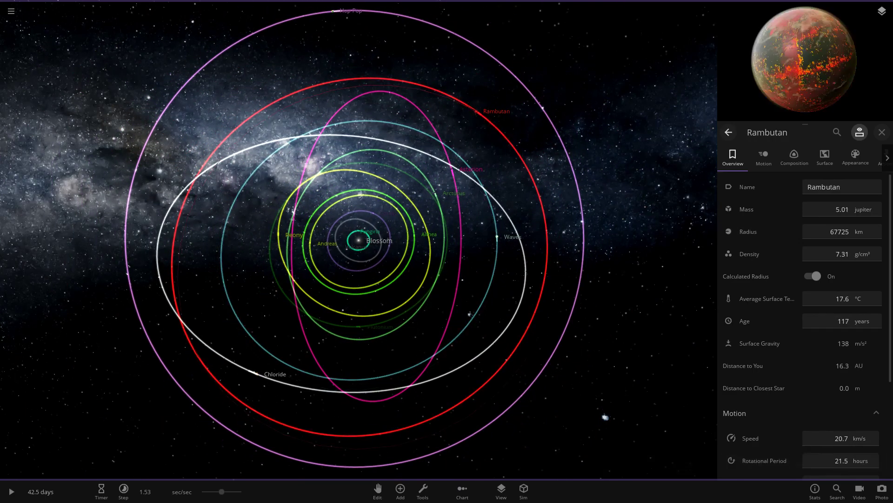
pyautogui.click(256, 374)
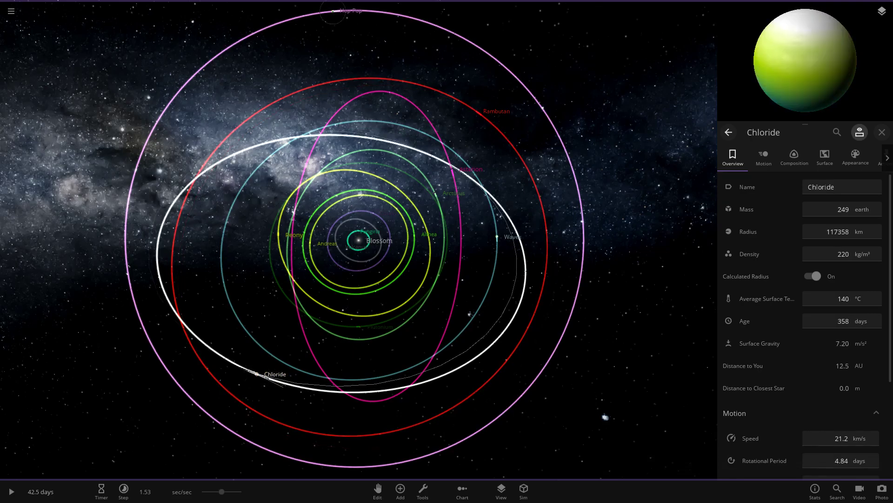
pyautogui.click(333, 12)
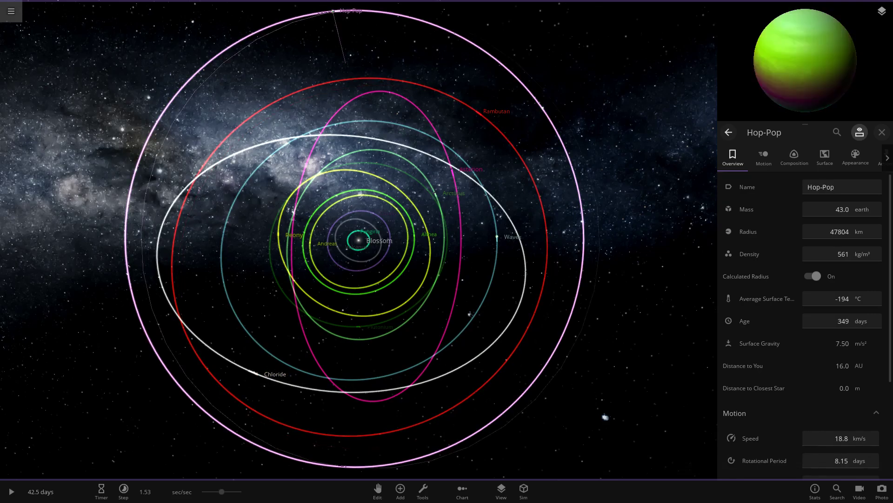
# Start a new empty simulation
pyautogui.click(11, 11)
pyautogui.click(11, 12)
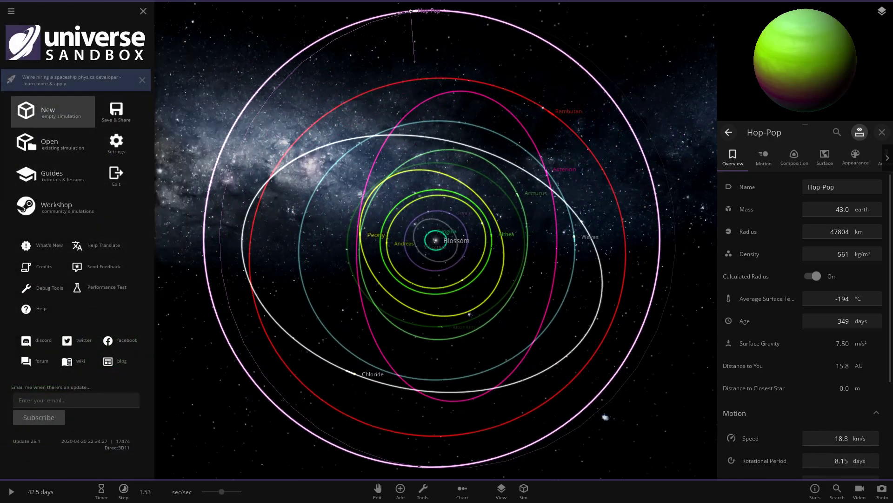
pyautogui.click(52, 111)
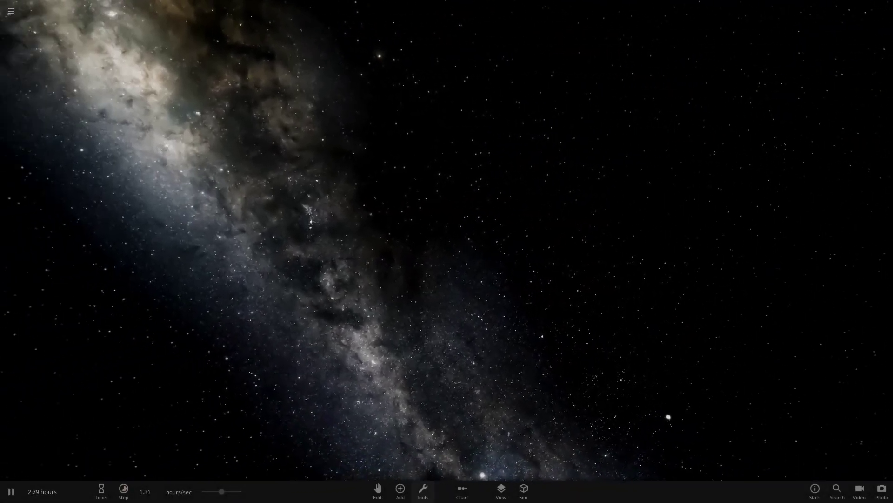
# Add a Random Rocky Planet to the empty simulation and open its overview properties
pyautogui.click(400, 491)
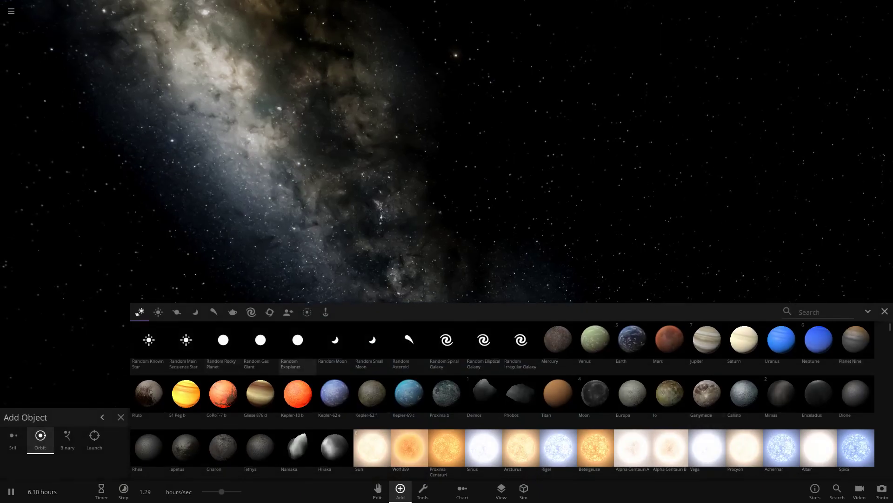
pyautogui.click(423, 190)
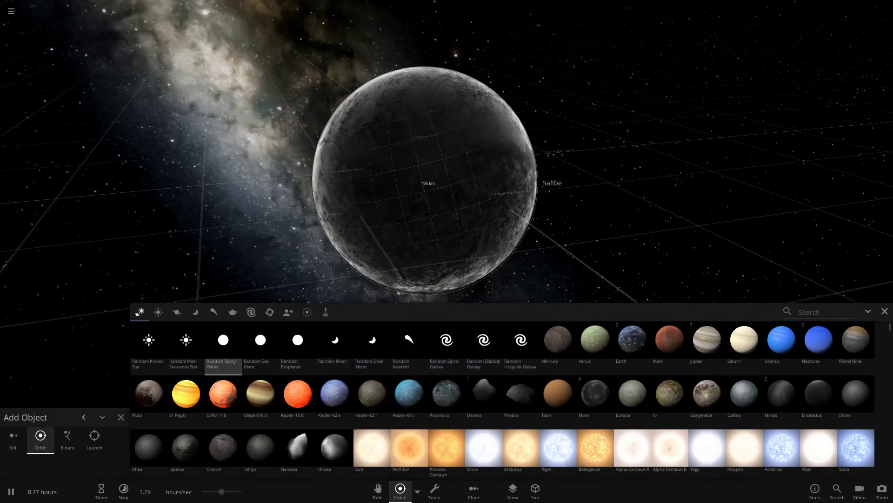
pyautogui.click(885, 312)
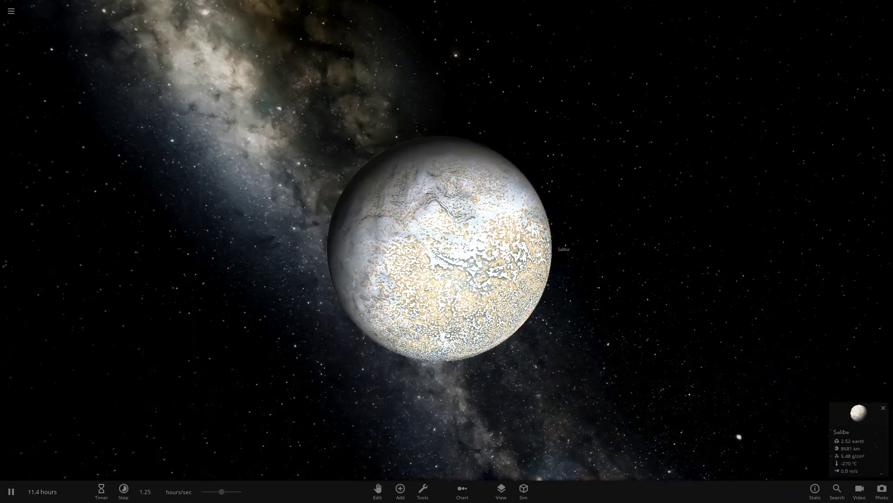
pyautogui.click(859, 413)
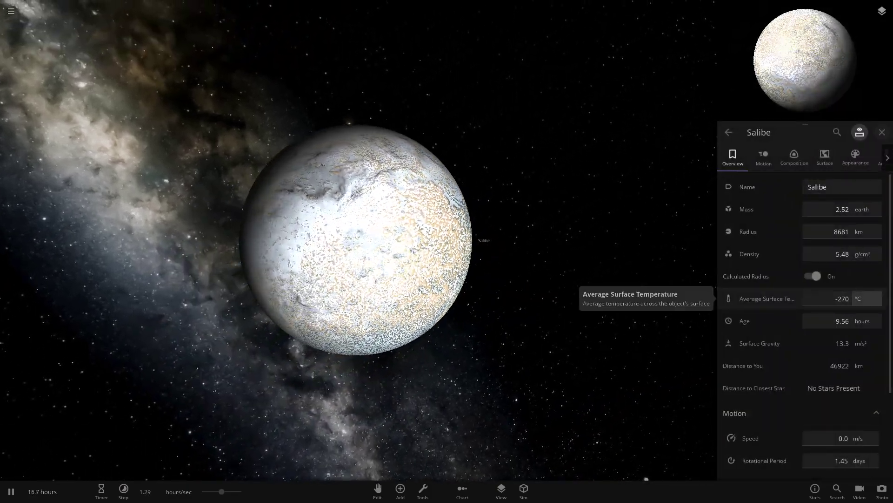
# Add the star Fomalhaut C at a distance from the rocky planet, using the Binary placement mode
pyautogui.scroll(-5, 357, 240)
pyautogui.click(400, 492)
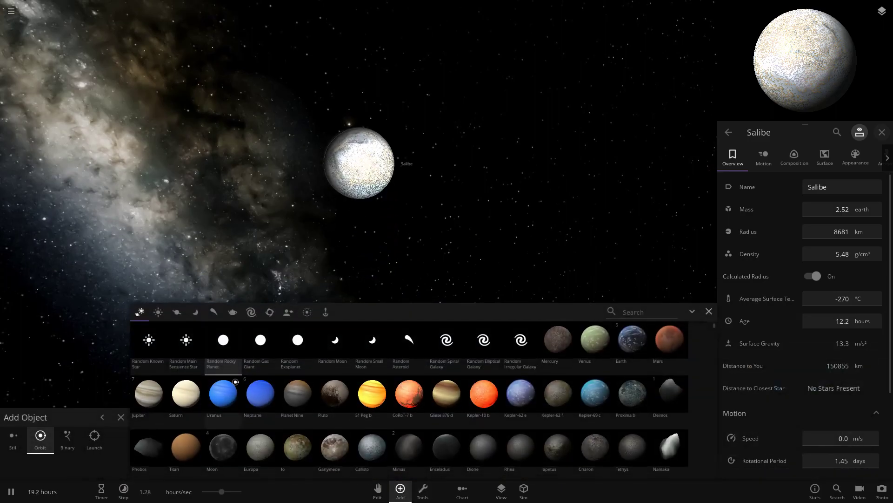
pyautogui.scroll(-6, 316, 409)
pyautogui.click(297, 400)
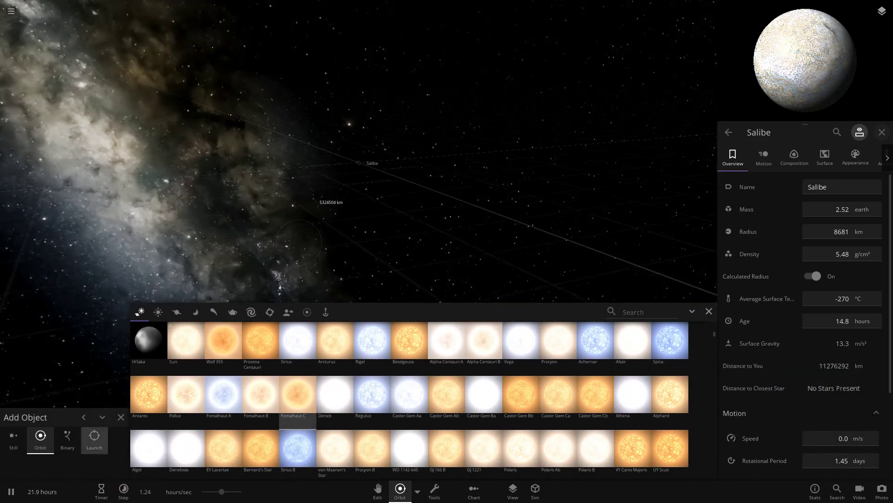
pyautogui.click(587, 191)
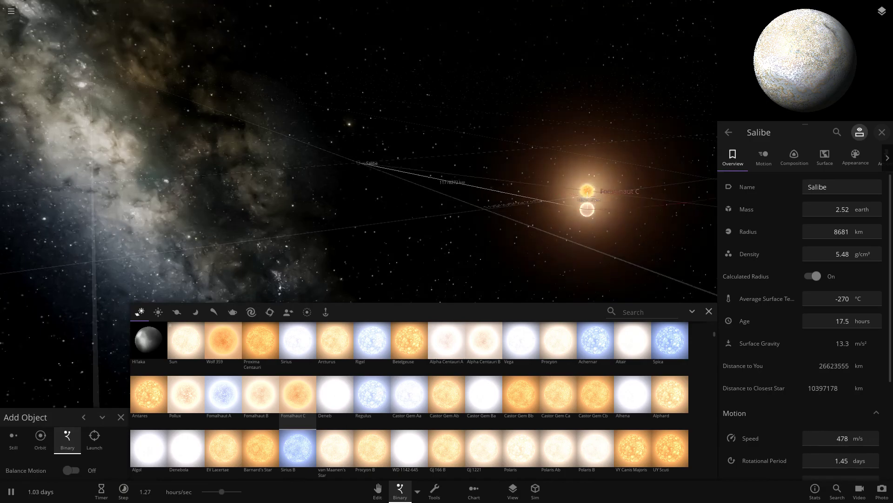
pyautogui.click(709, 311)
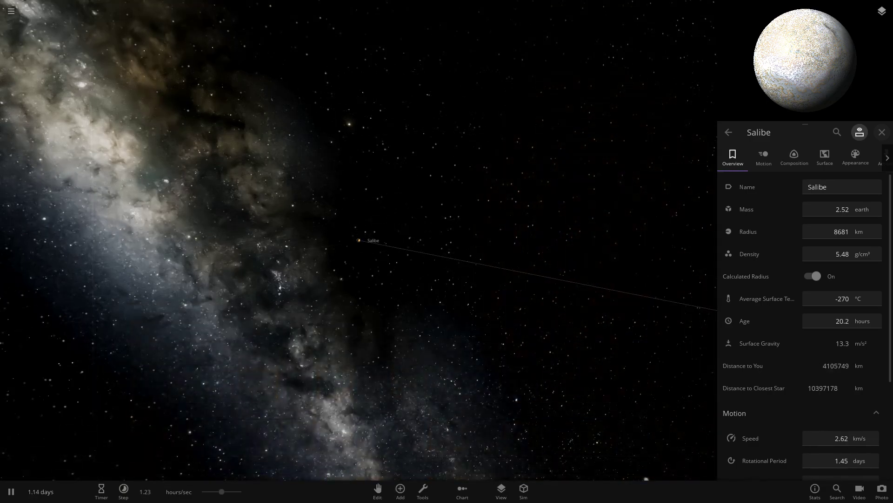
# Set the rocky planet's average surface temperature to 0 °C
pyautogui.scroll(5, 358, 240)
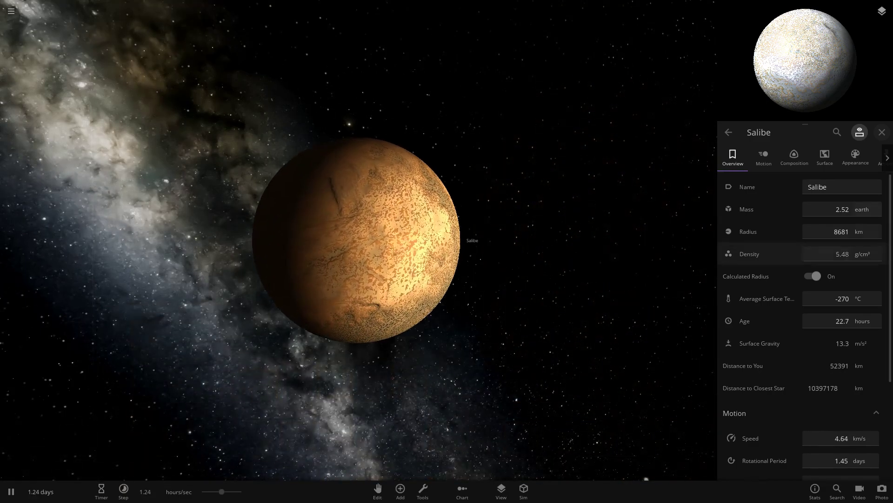
pyautogui.click(878, 158)
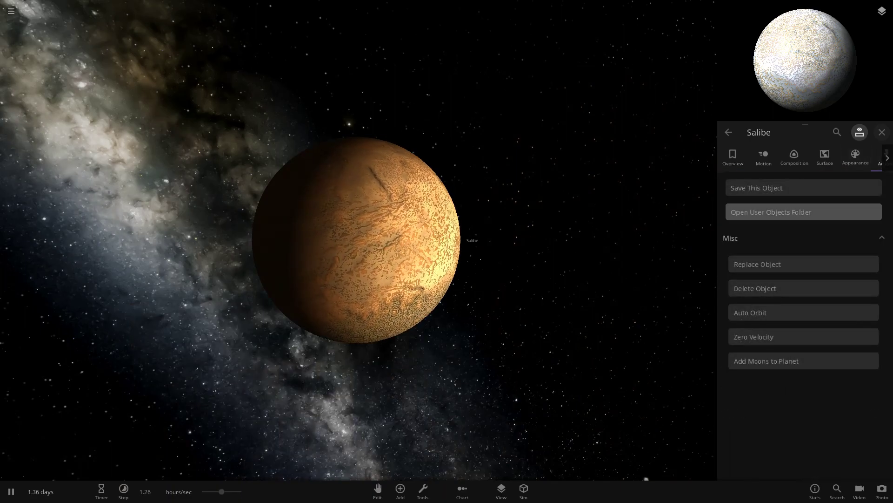
pyautogui.click(733, 157)
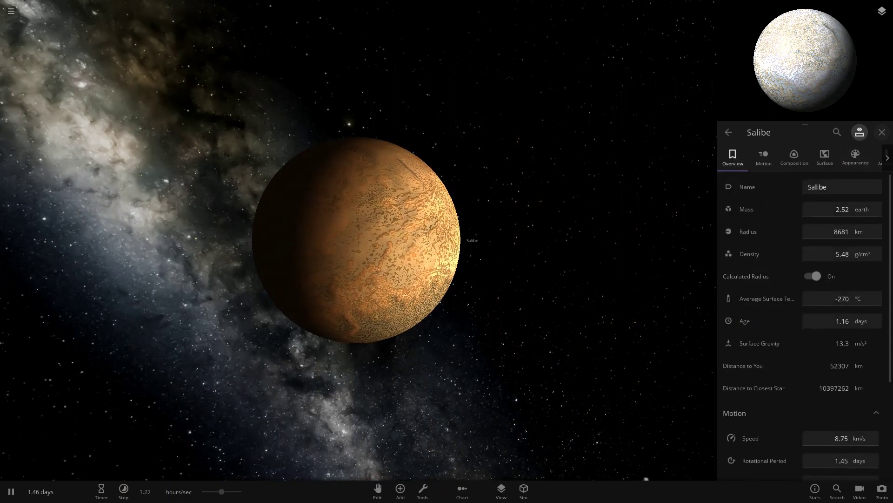
pyautogui.moveTo(488, 251); pyautogui.dragTo(577, 281)
pyautogui.click(833, 298)
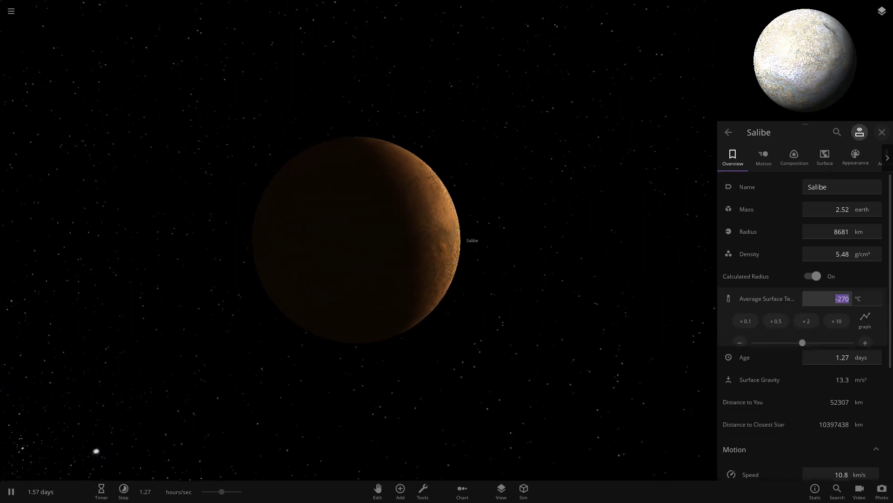
pyautogui.write('0')
pyautogui.press('Return')
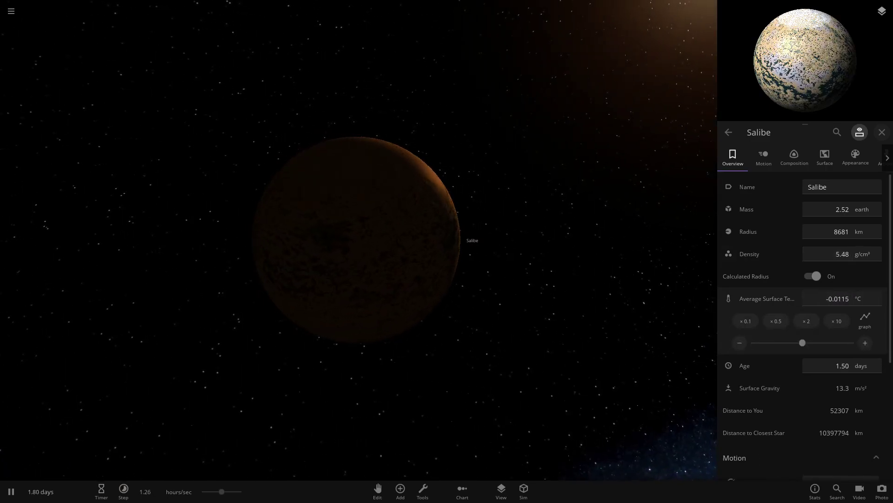
# Display the orbits and fast-forward the simulation at years per second to about 291 years before slowing it to 16 hours/sec
pyautogui.click(502, 489)
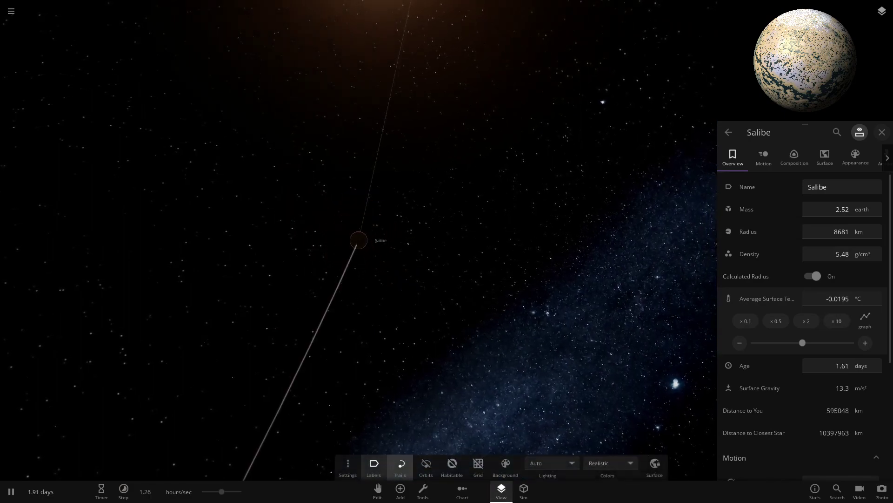
pyautogui.click(426, 466)
pyautogui.scroll(-10, 359, 240)
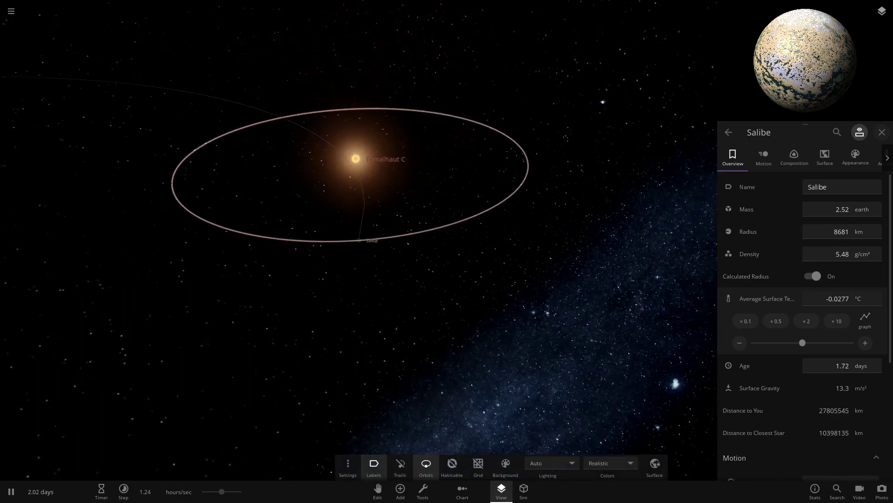
pyautogui.moveTo(221, 491); pyautogui.dragTo(241, 492)
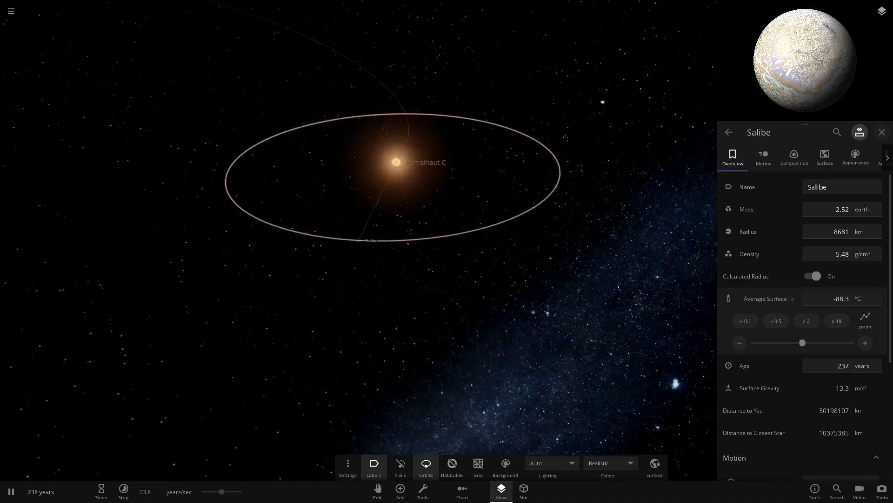
pyautogui.moveTo(222, 491); pyautogui.dragTo(202, 491)
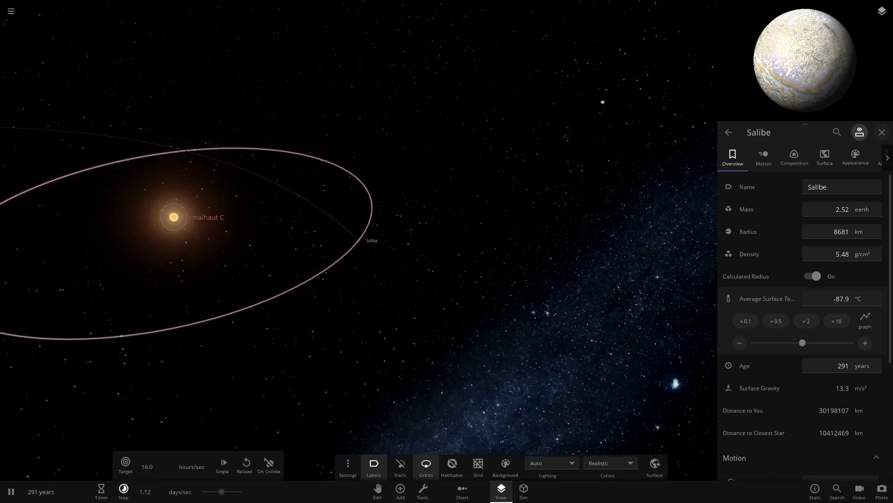
# Turn off the calculated radius for Fomalhaut C and set its luminosity to 5 L Sun
pyautogui.click(157, 232)
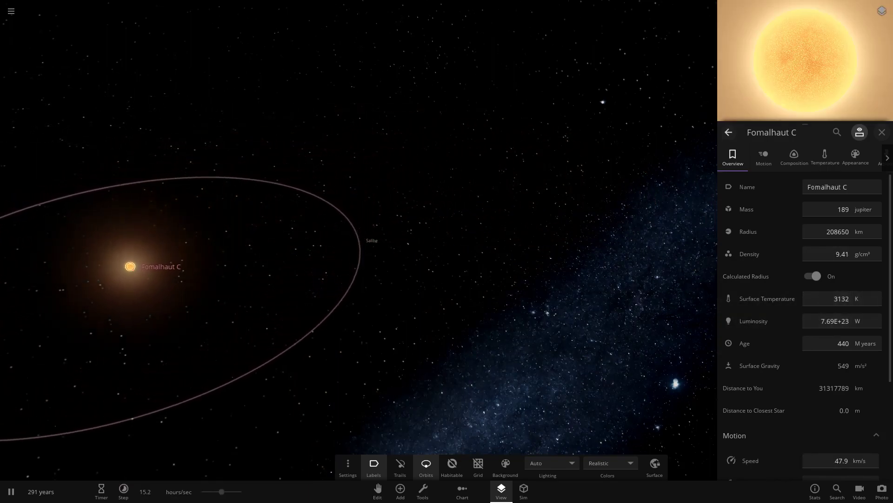
pyautogui.click(813, 276)
pyautogui.click(858, 321)
pyautogui.click(860, 302)
pyautogui.click(835, 321)
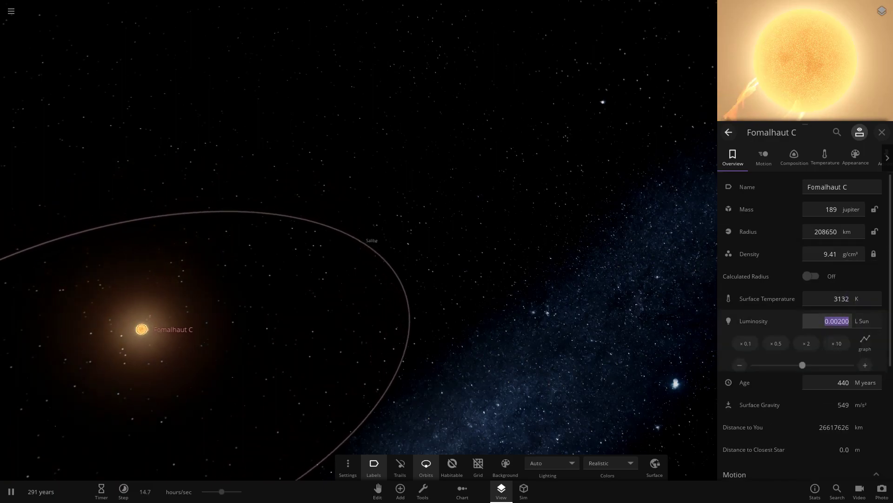
pyautogui.write('5')
pyautogui.press('Return')
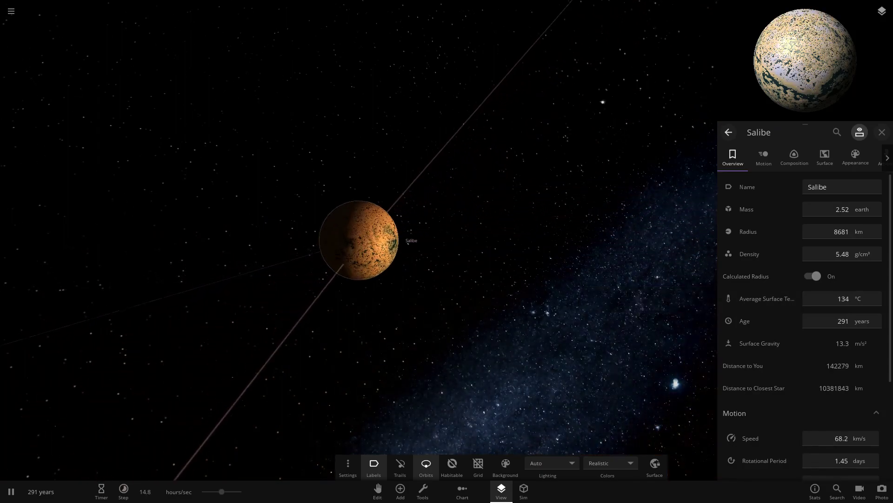
# Examine the rocky planet's reaction to the brighter star up close and review its surface, appearance and overview properties
pyautogui.scroll(5, 358, 240)
pyautogui.scroll(-5, 358, 240)
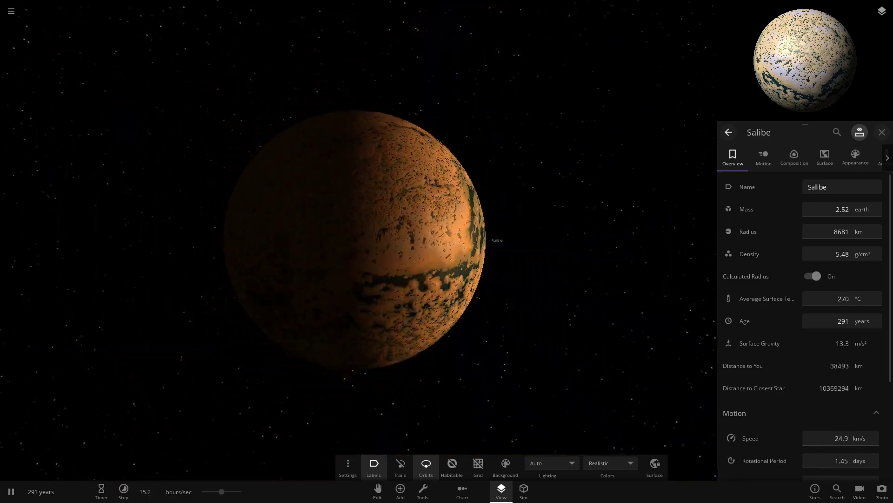
pyautogui.scroll(-10, 358, 240)
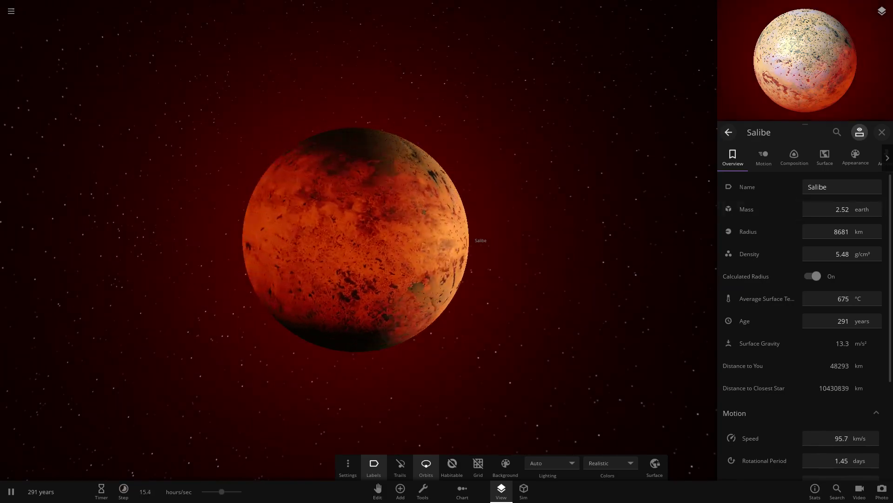
pyautogui.click(825, 157)
pyautogui.scroll(-5, 805, 307)
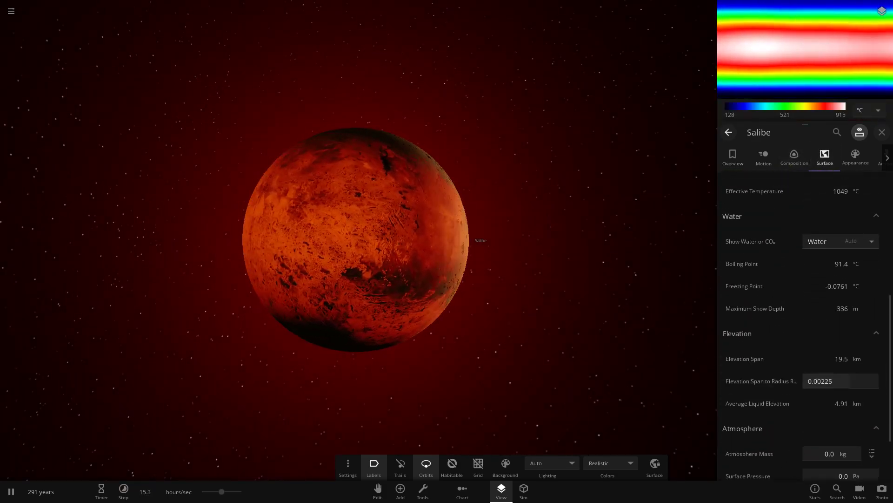
pyautogui.scroll(4, 803, 302)
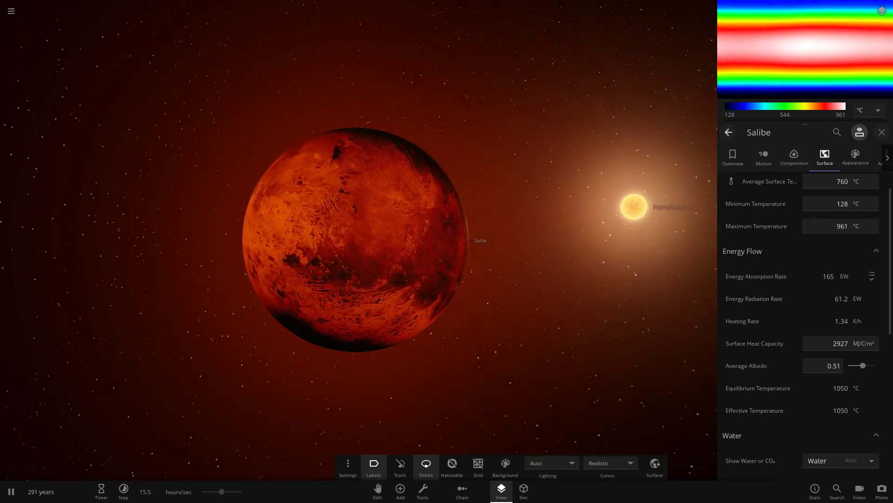
pyautogui.click(856, 157)
pyautogui.scroll(-3, 358, 240)
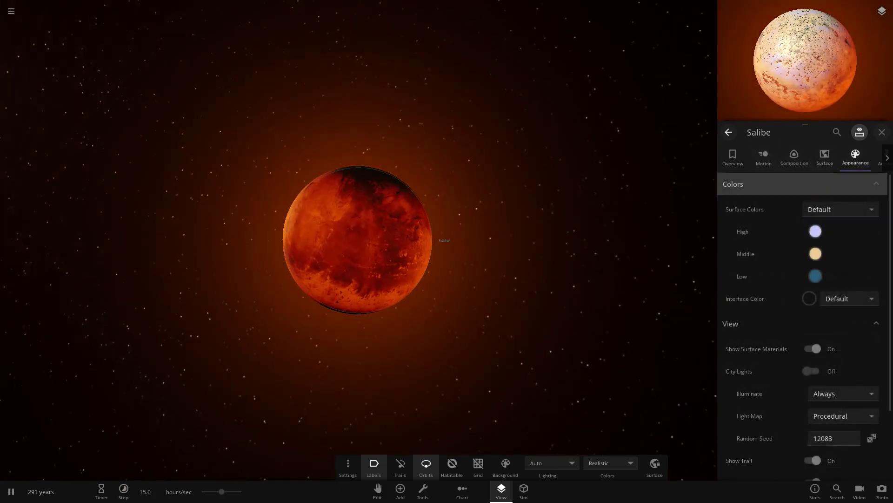
pyautogui.click(733, 158)
pyautogui.scroll(2, 358, 240)
pyautogui.scroll(-4, 357, 240)
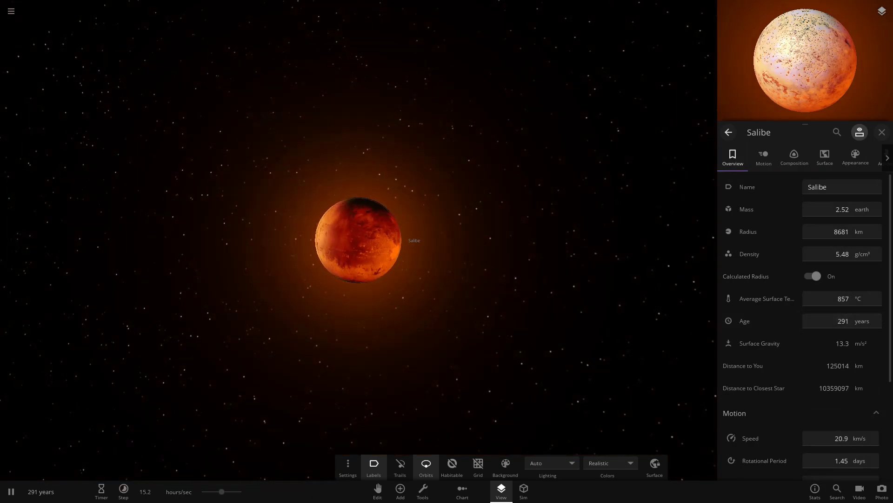
pyautogui.scroll(-5, 358, 240)
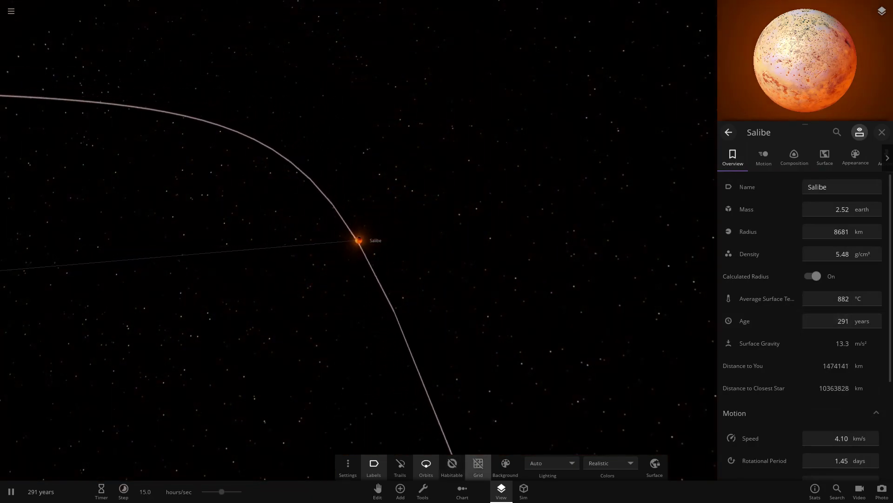
# Pause the simulation, close the view options and inspect Fomalhaut C with the planet's orbit around it
pyautogui.click(501, 492)
pyautogui.press('space')
pyautogui.scroll(-8, 358, 240)
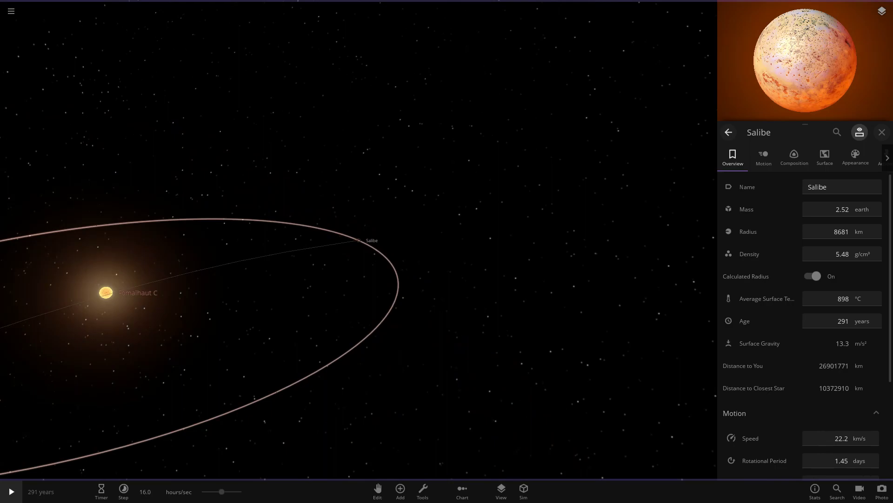
pyautogui.doubleClick(166, 279)
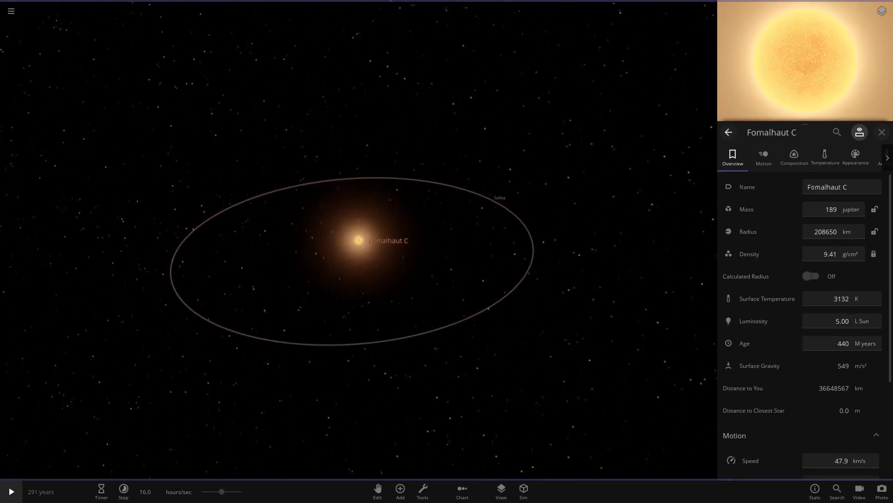
pyautogui.scroll(5, 358, 240)
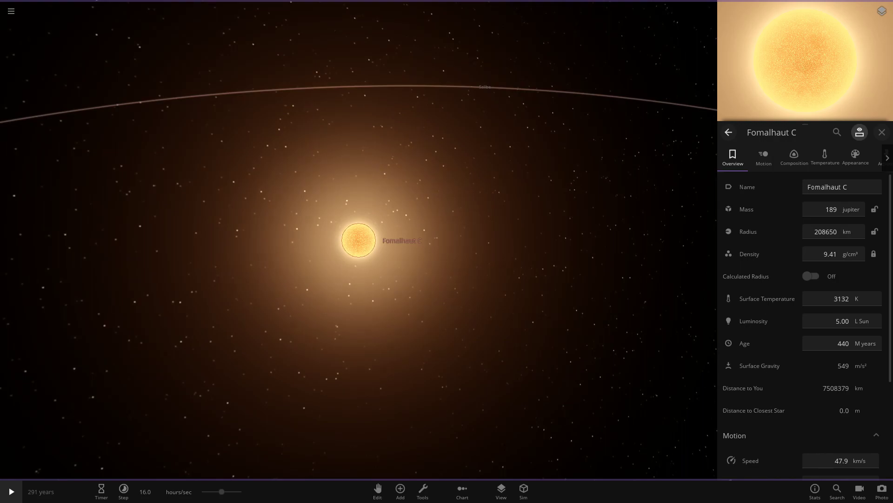
pyautogui.scroll(-5, 358, 240)
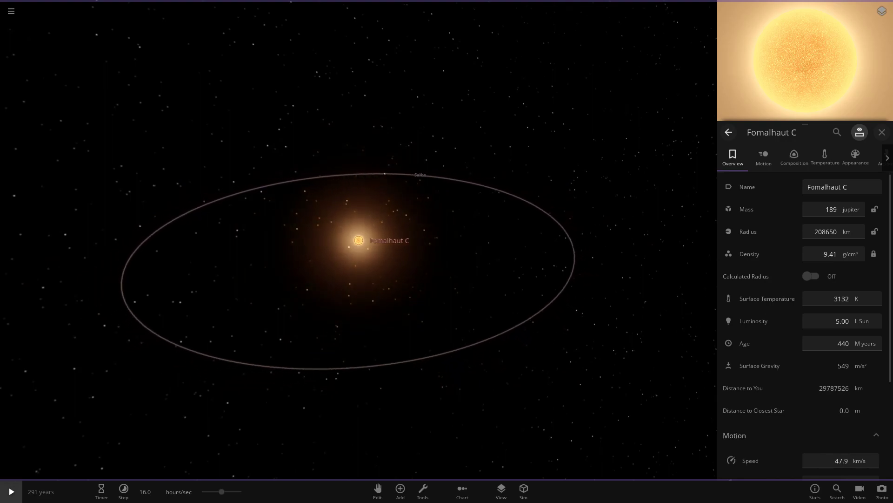
# Resume the simulation and observe Fomalhaut C and the orbiting planet from varying distances and angles
pyautogui.press('space')
pyautogui.scroll(-4, 359, 240)
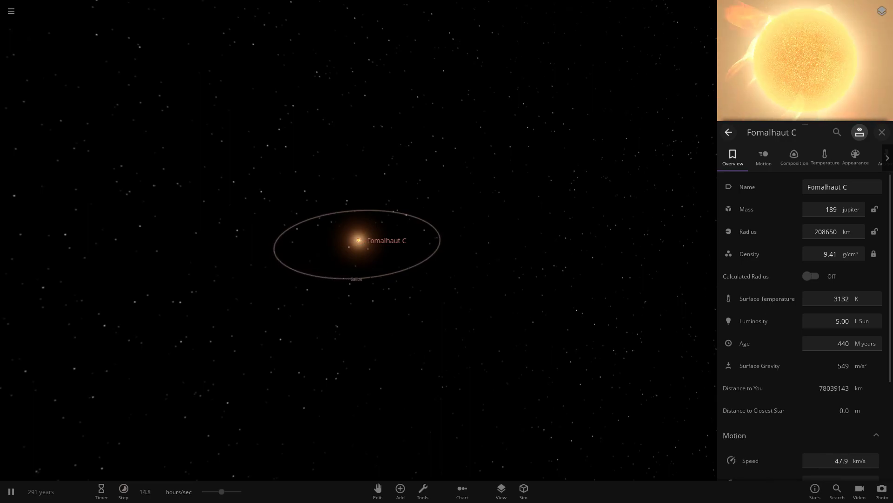
pyautogui.scroll(6, 358, 240)
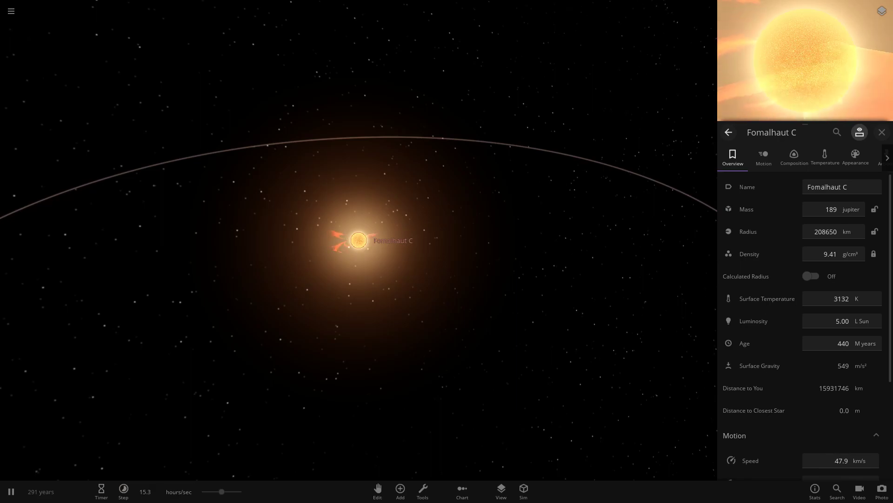
pyautogui.scroll(-5, 359, 240)
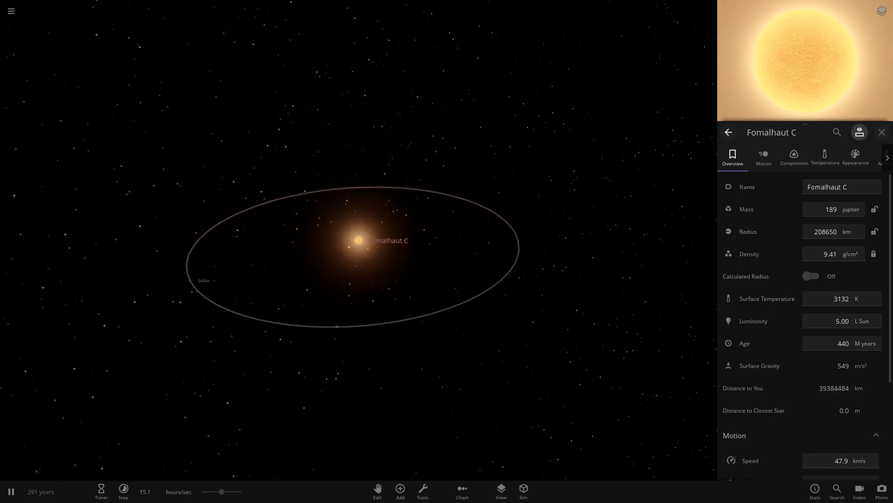
pyautogui.moveTo(358, 289); pyautogui.dragTo(359, 237)
pyautogui.scroll(3, 359, 240)
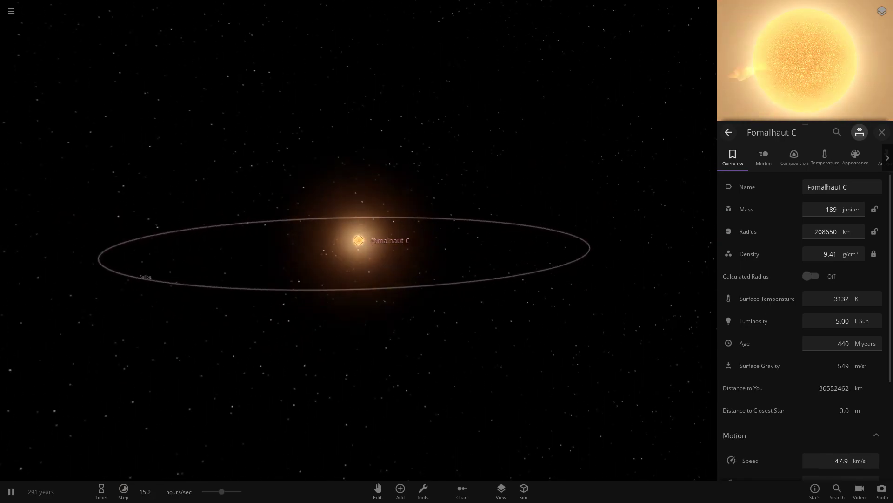
pyautogui.scroll(10, 359, 240)
pyautogui.scroll(-2, 359, 240)
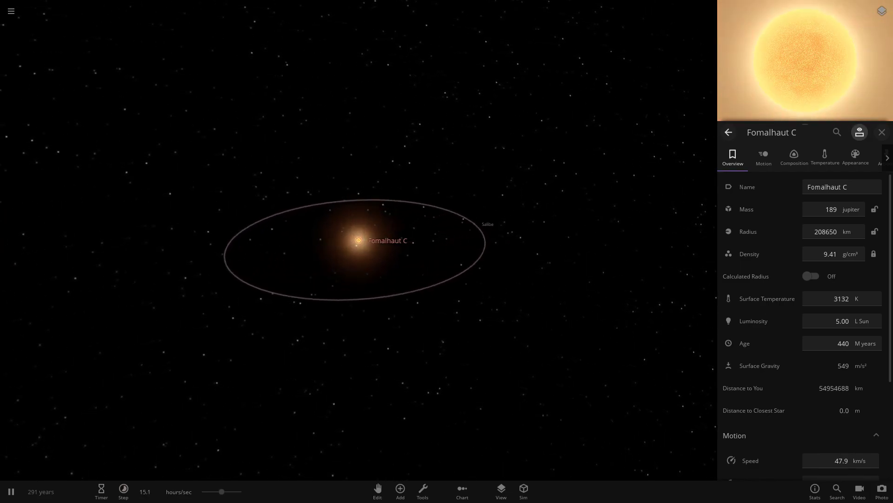
pyautogui.scroll(4, 358, 240)
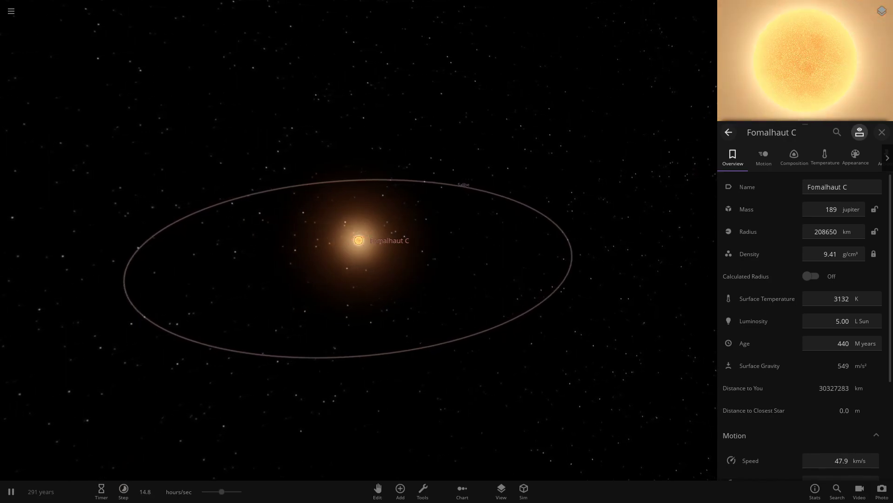